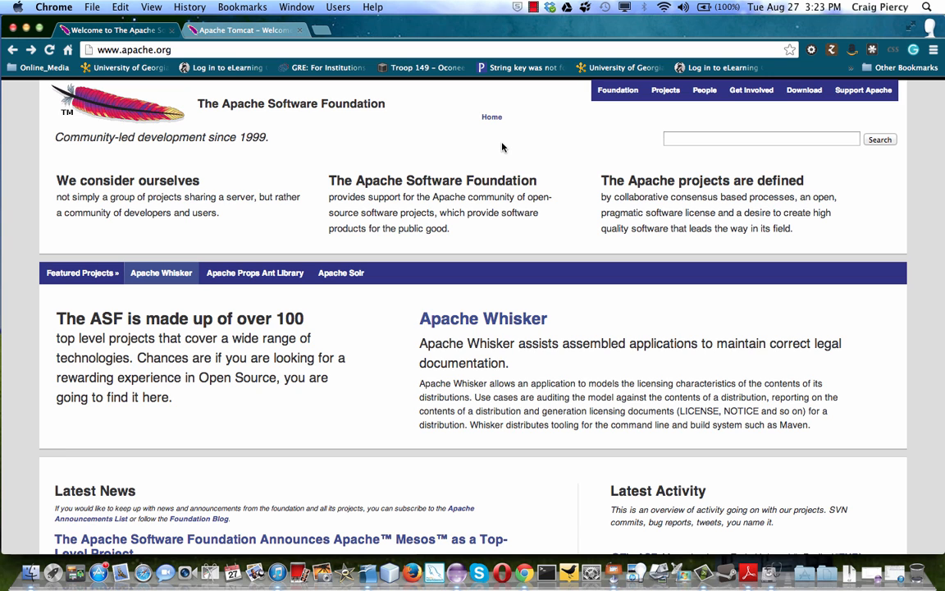
- Open the Tomcat 7.0 download page on the Apache Tomcat site and find the 7.0.42 binary distributions
{"action": "left_click", "coordinate": [250, 31]}
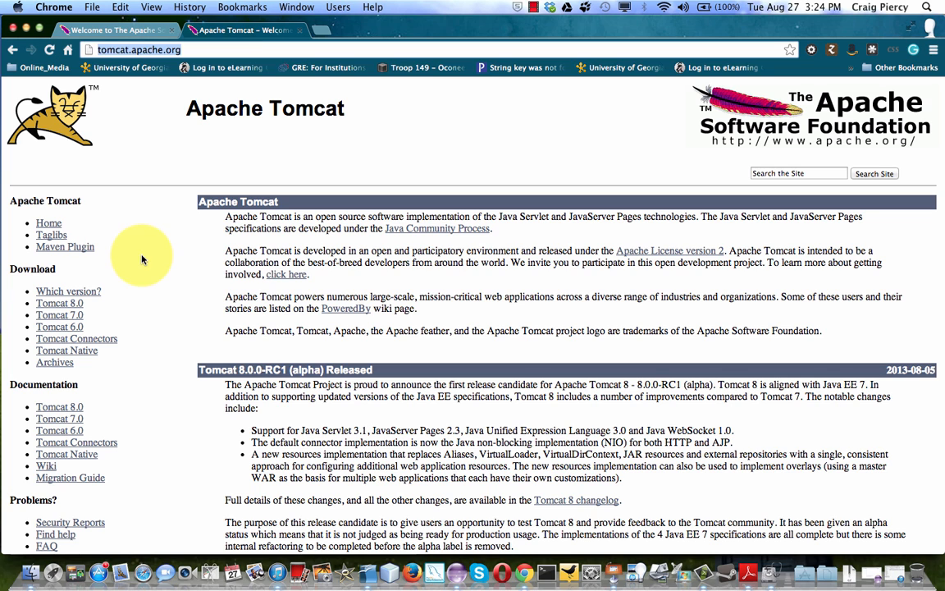
{"action": "left_click", "coordinate": [63, 319]}
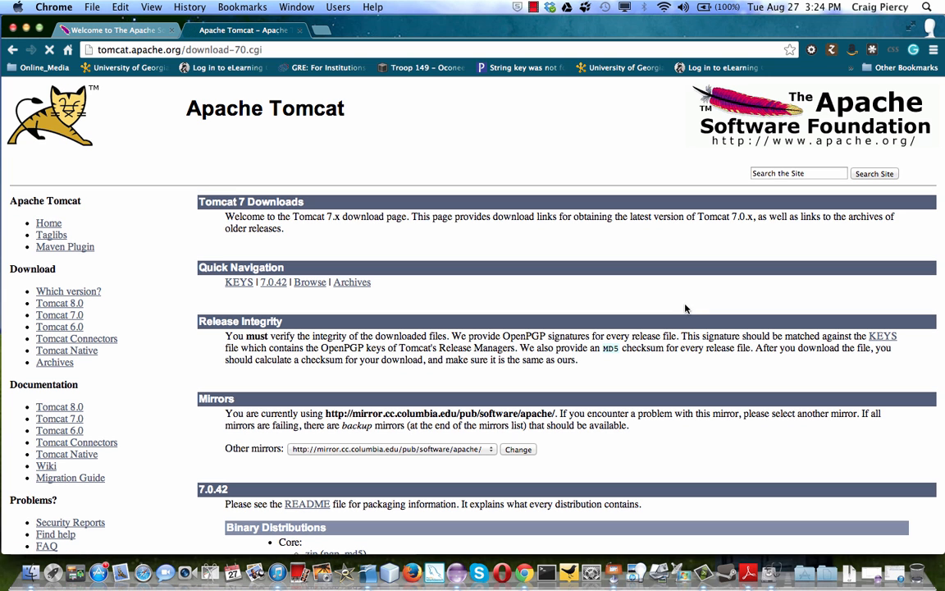
{"action": "scroll", "coordinate": [774, 391], "scroll_direction": "down", "scroll_amount": 3}
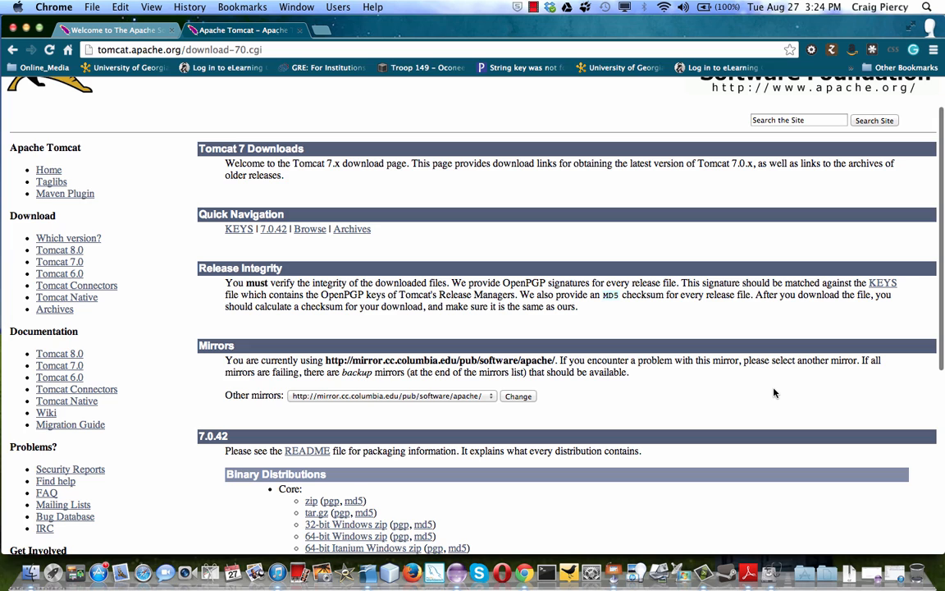
{"action": "scroll", "coordinate": [774, 393], "scroll_direction": "down", "scroll_amount": 5}
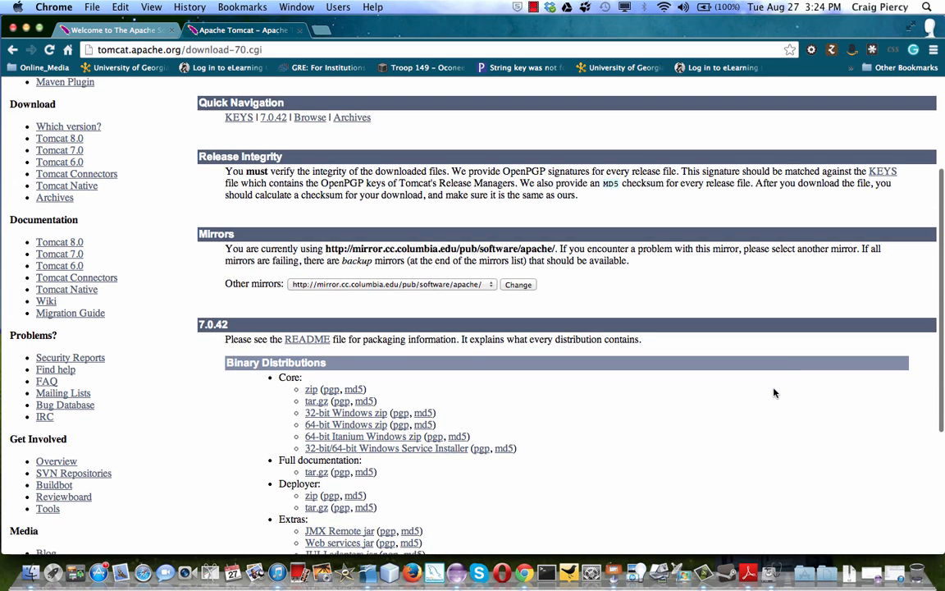
{"action": "scroll", "coordinate": [774, 393], "scroll_direction": "down", "scroll_amount": 7}
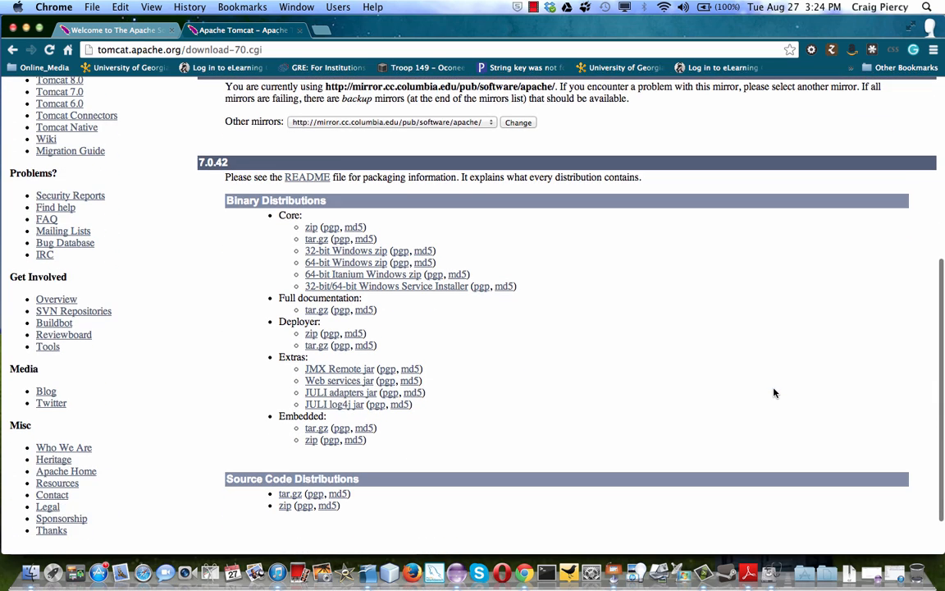
{"action": "scroll", "coordinate": [774, 393], "scroll_direction": "down", "scroll_amount": 3}
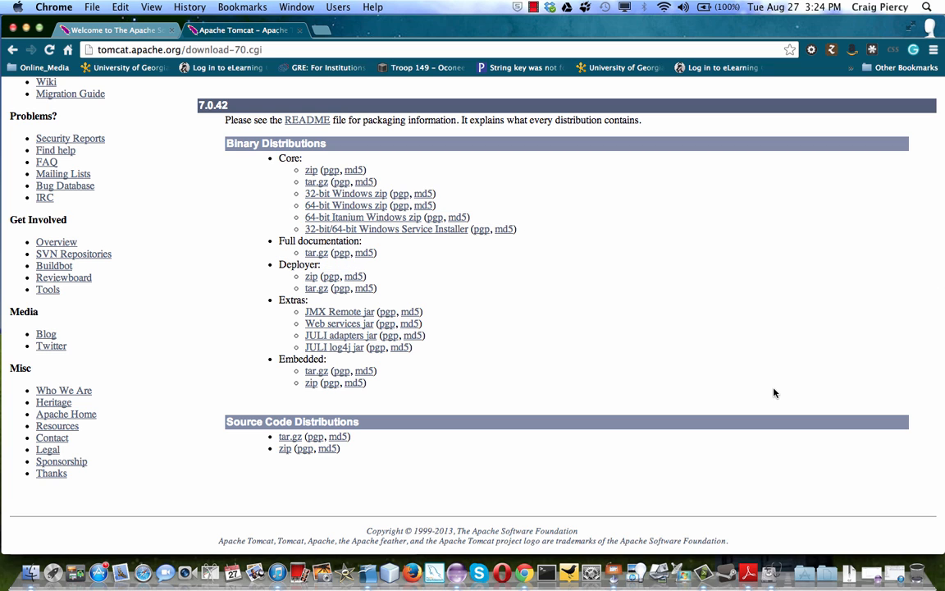
- Download the core tar.gz distribution of Tomcat 7.0.42 to the Downloads folder, choosing the .tar.gz extension
{"action": "left_click", "coordinate": [312, 186]}
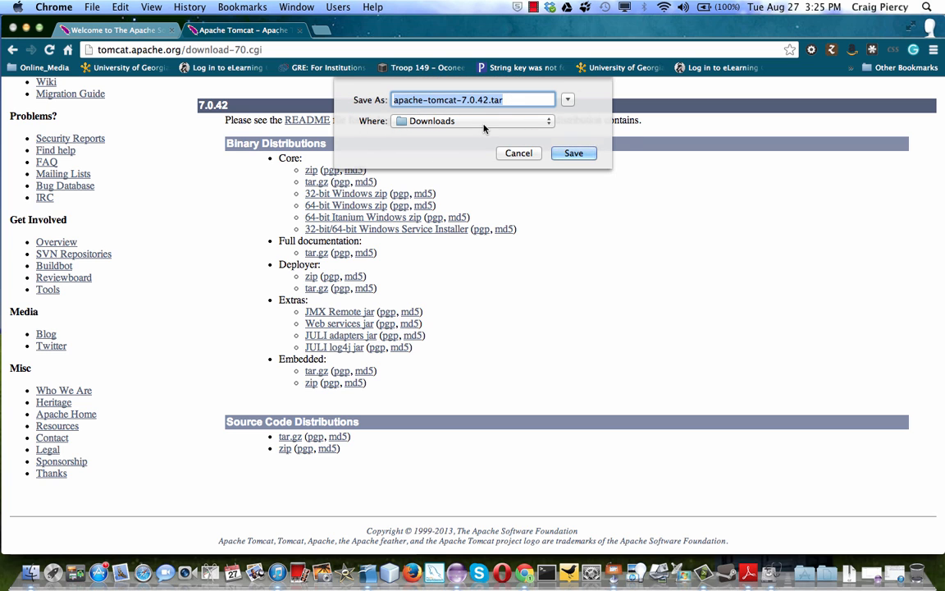
{"action": "left_click", "coordinate": [577, 153]}
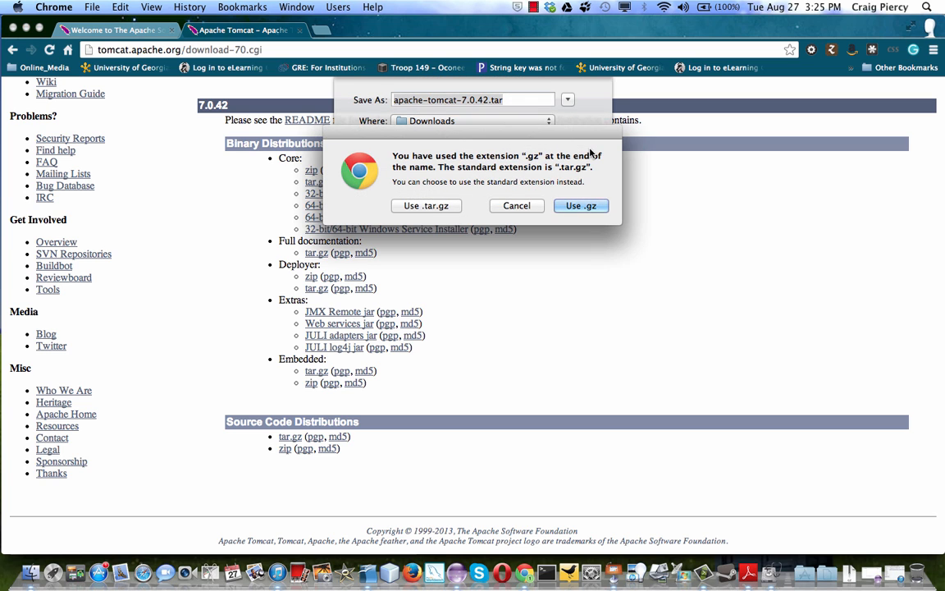
{"action": "left_click", "coordinate": [426, 205]}
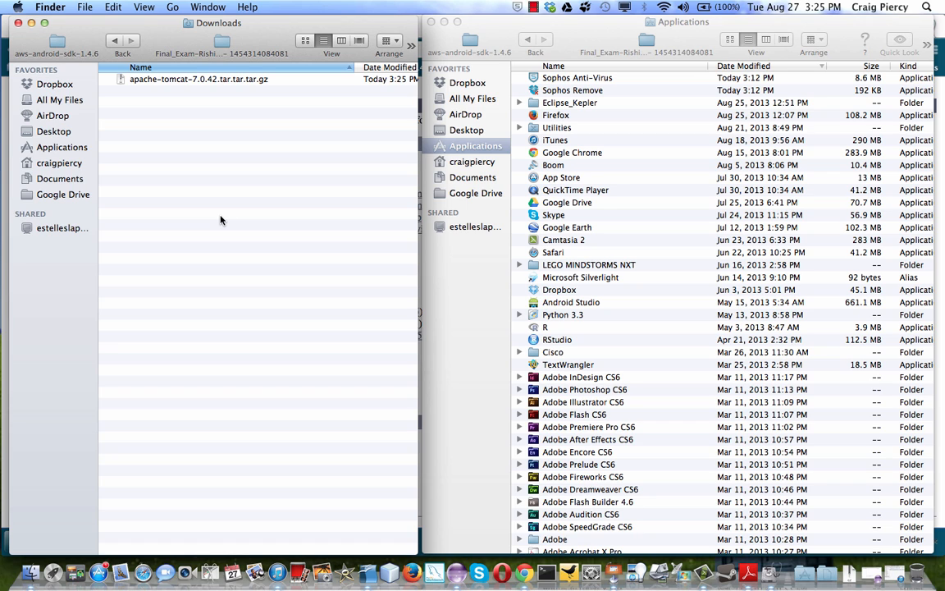
- In Finder, extract the downloaded Tomcat archive and move the apache-tomcat-7.0.42 folder to Applications
{"action": "left_click", "coordinate": [178, 82]}
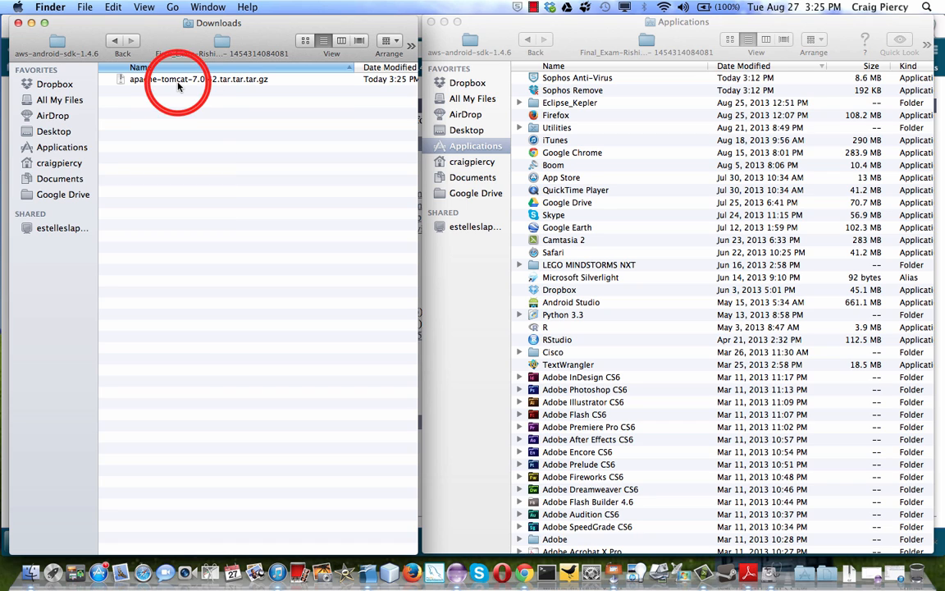
{"action": "double_click", "coordinate": [178, 82]}
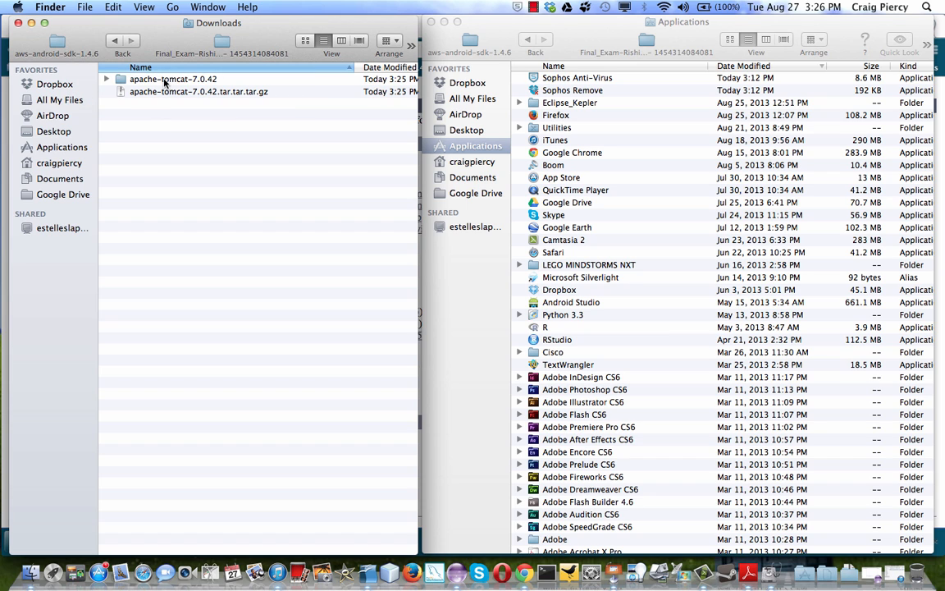
{"action": "left_click_drag", "start_coordinate": [164, 80], "coordinate": [585, 141]}
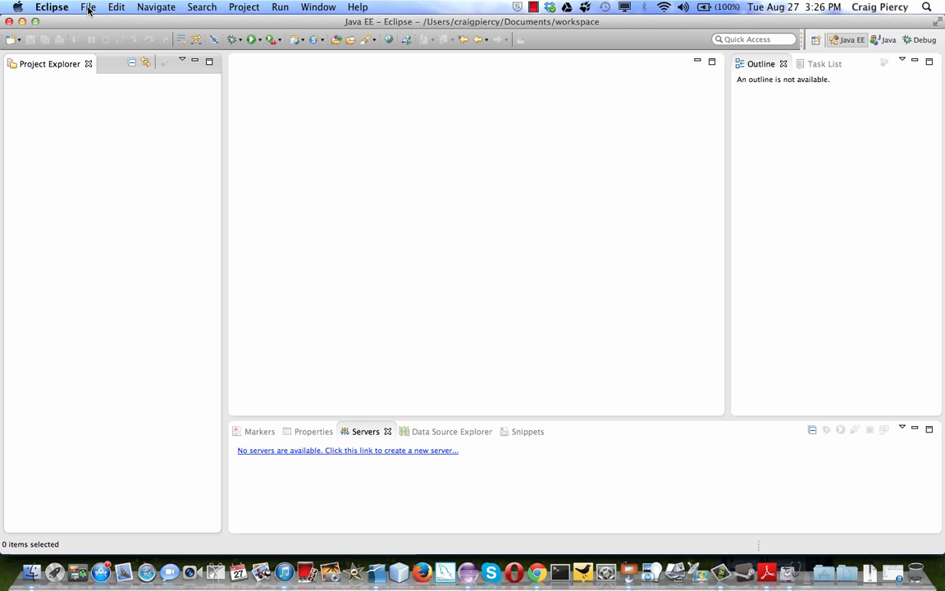
- Switch to Eclipse and open the Server Runtime Environments preferences
{"action": "left_click", "coordinate": [45, 7]}
{"action": "left_click", "coordinate": [53, 42]}
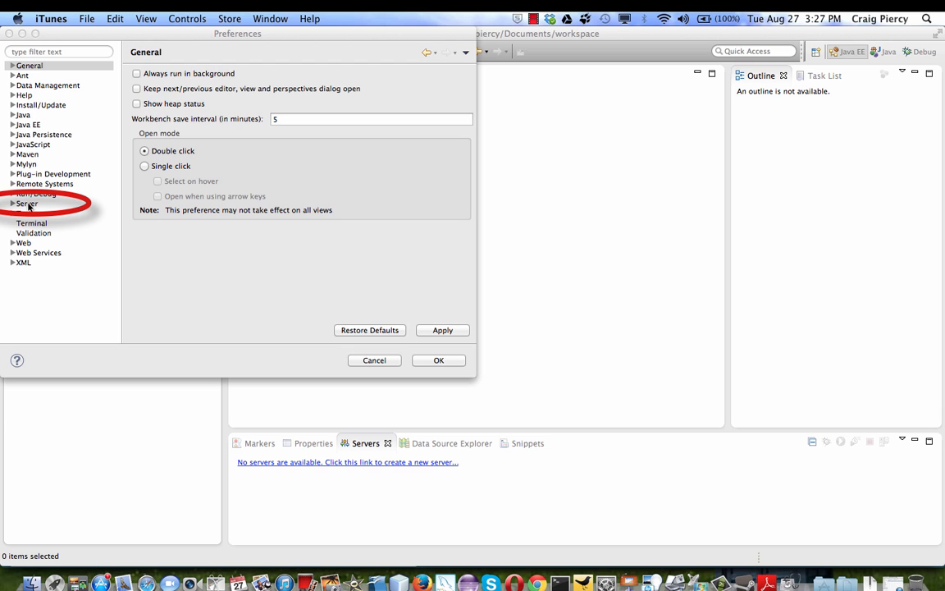
{"action": "left_click", "coordinate": [28, 205]}
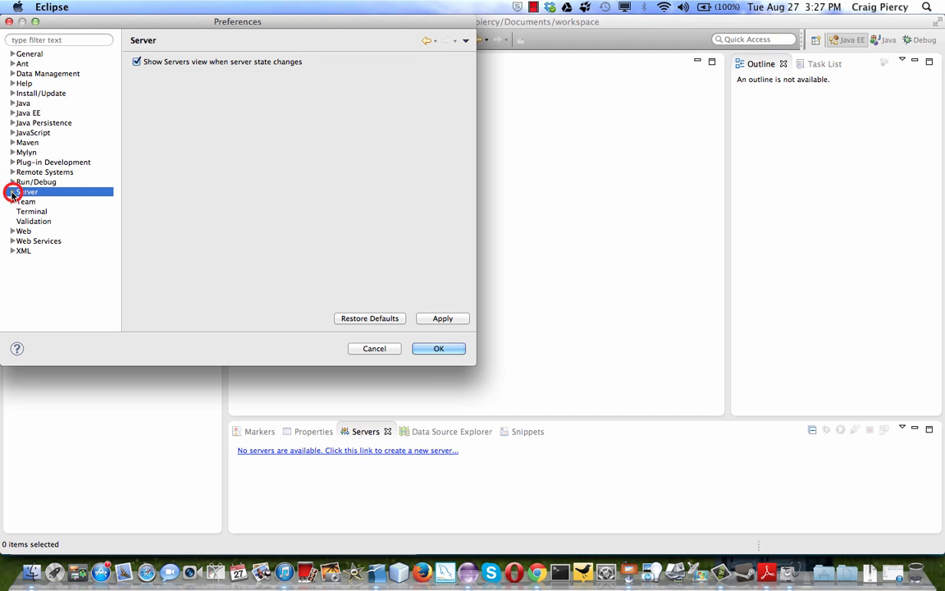
{"action": "left_click", "coordinate": [12, 205]}
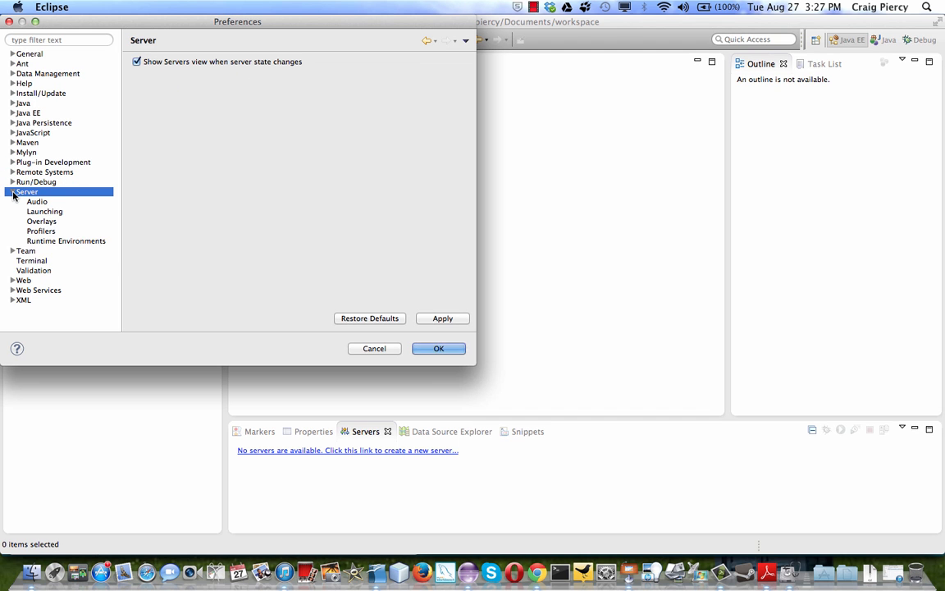
{"action": "left_click", "coordinate": [72, 241]}
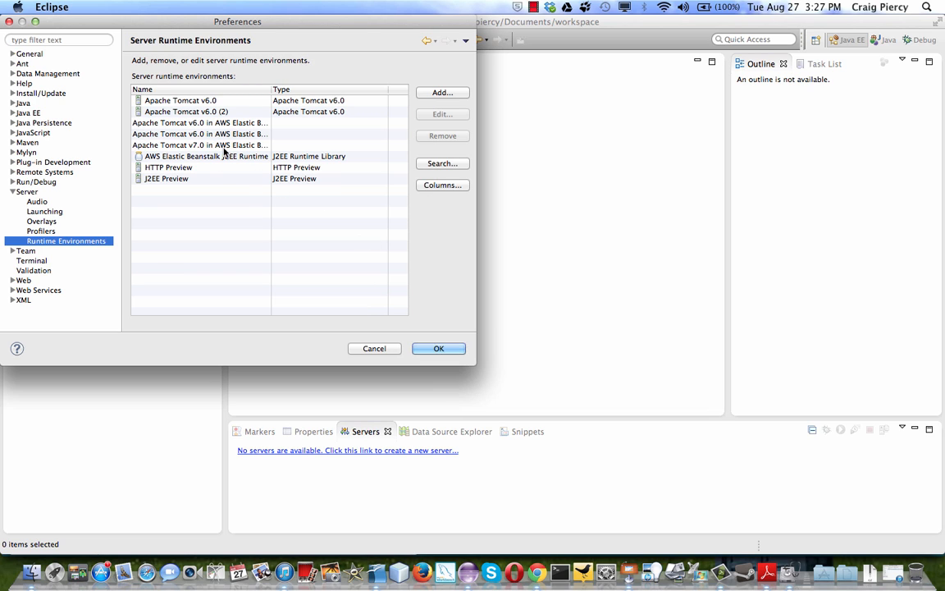
- Start adding a server runtime environment of type Apache Tomcat v7.0 and continue to its installation settings
{"action": "left_click", "coordinate": [440, 92]}
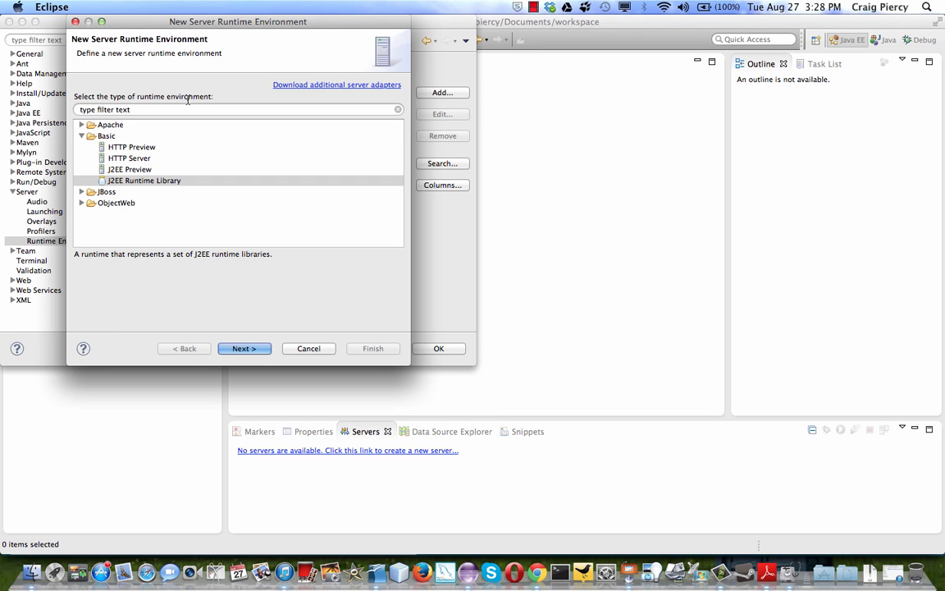
{"action": "left_click", "coordinate": [81, 135]}
{"action": "left_click", "coordinate": [82, 124]}
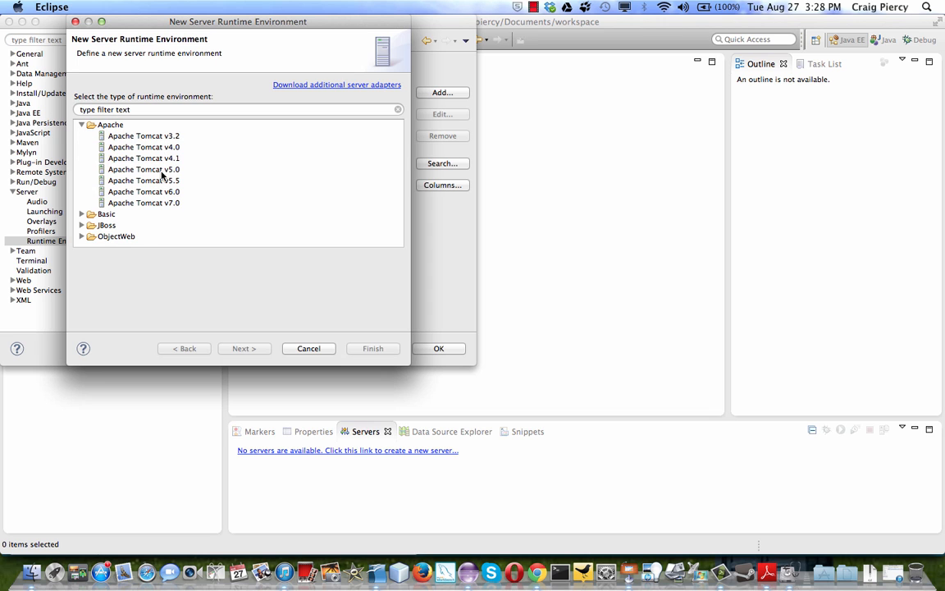
{"action": "left_click", "coordinate": [154, 202]}
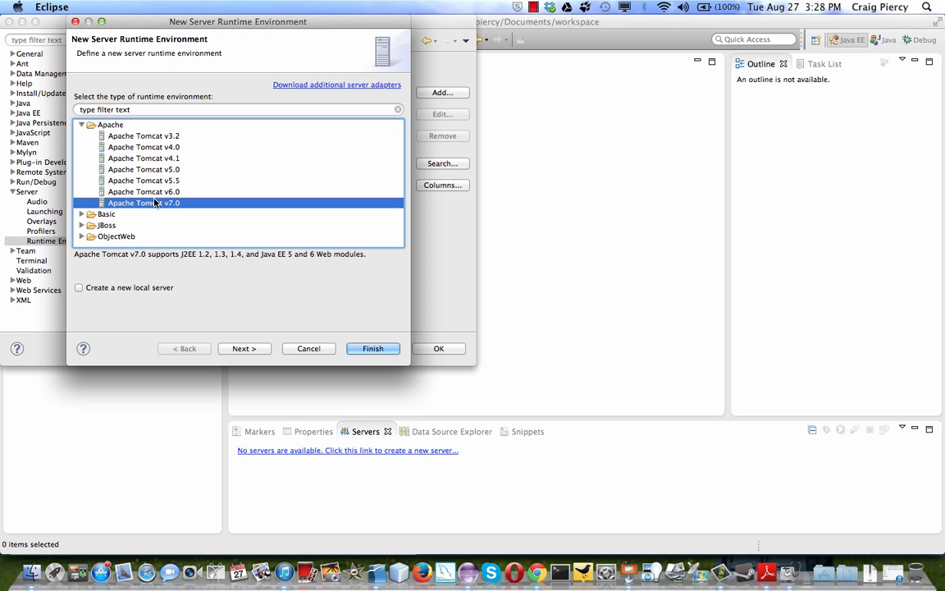
{"action": "left_click", "coordinate": [253, 349]}
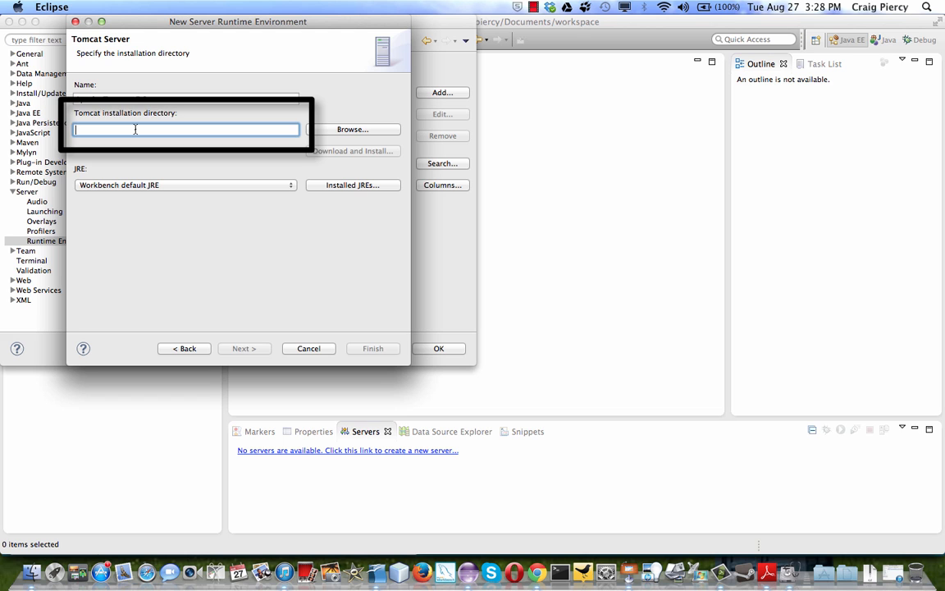
- Set the Tomcat installation directory to /Applications/apache-tomcat-7.0.42, finish the new runtime, and confirm the preferences
{"action": "left_click", "coordinate": [334, 131]}
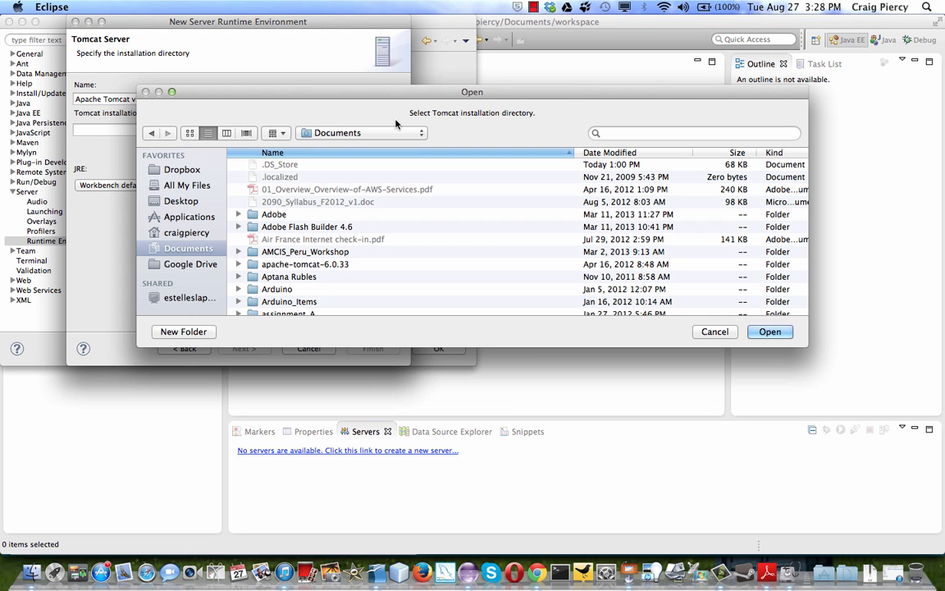
{"action": "left_click", "coordinate": [187, 215]}
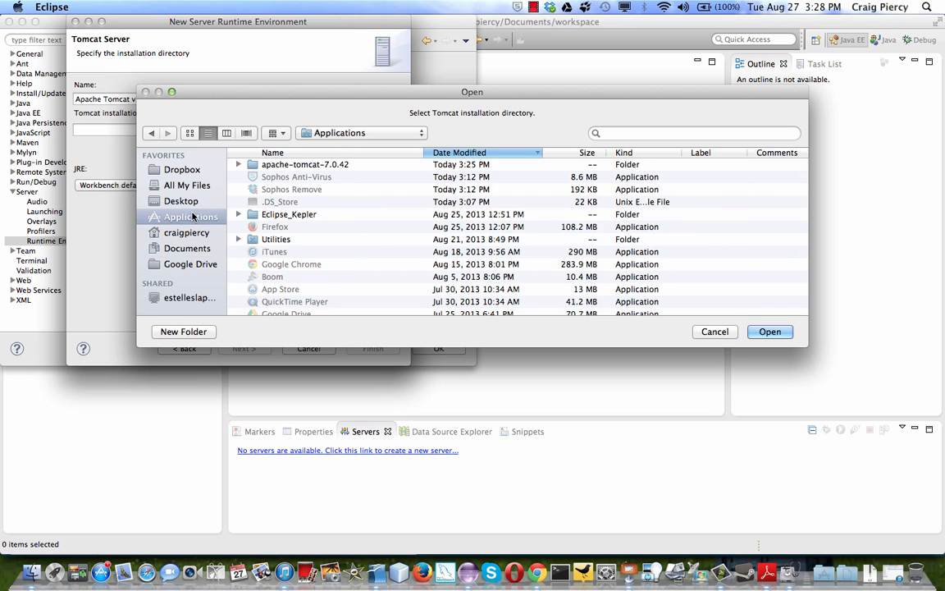
{"action": "left_click", "coordinate": [303, 165]}
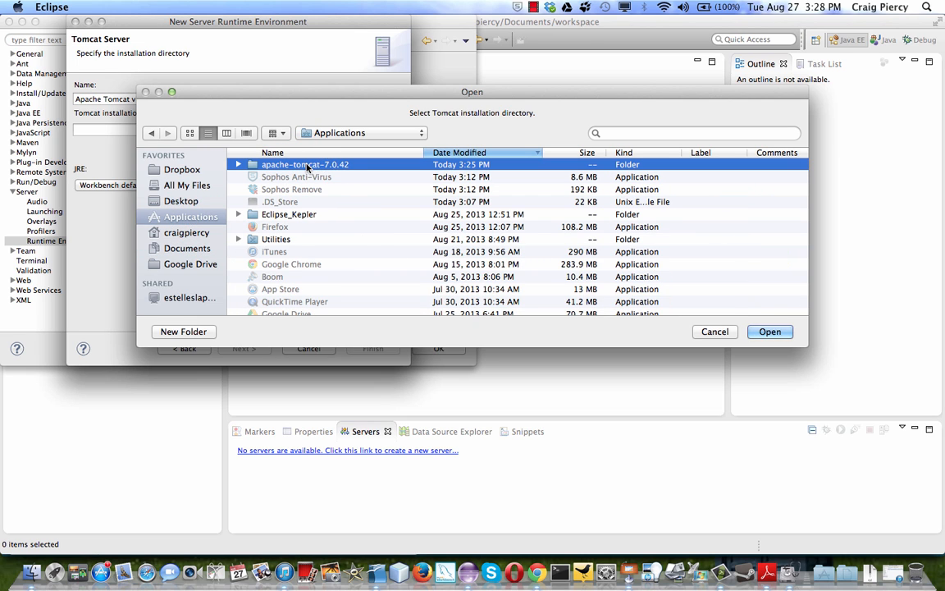
{"action": "left_click", "coordinate": [768, 335]}
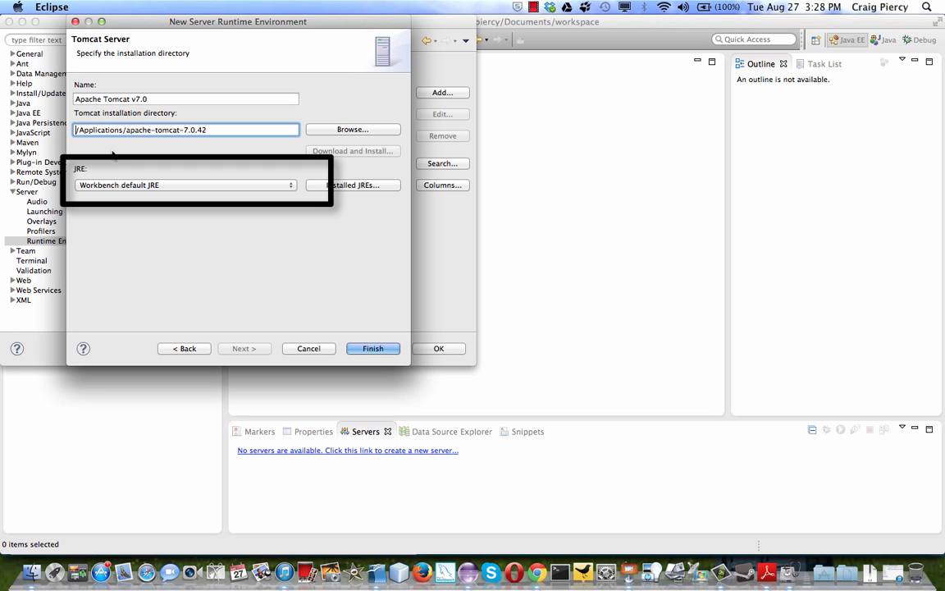
{"action": "left_click", "coordinate": [371, 349]}
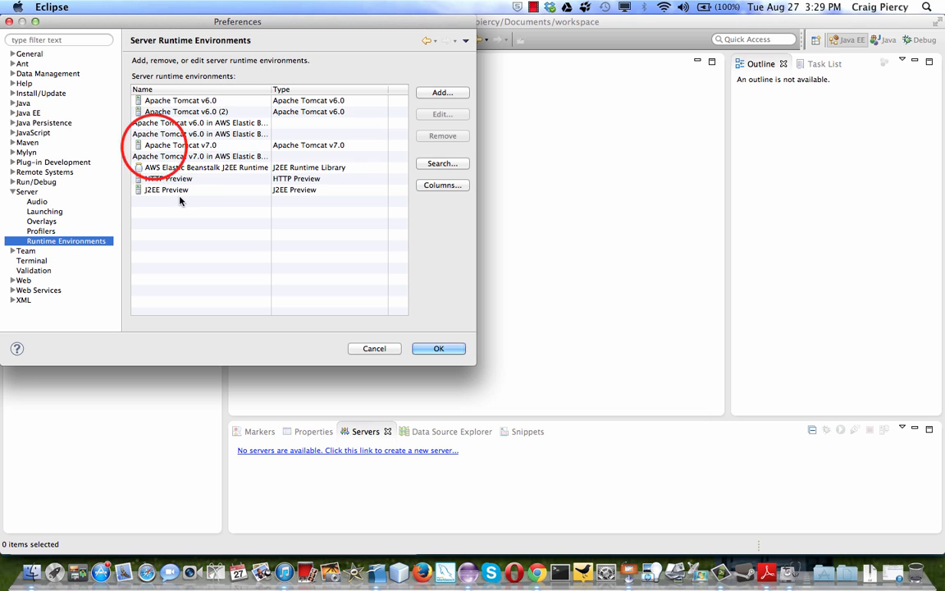
{"action": "left_click", "coordinate": [155, 149]}
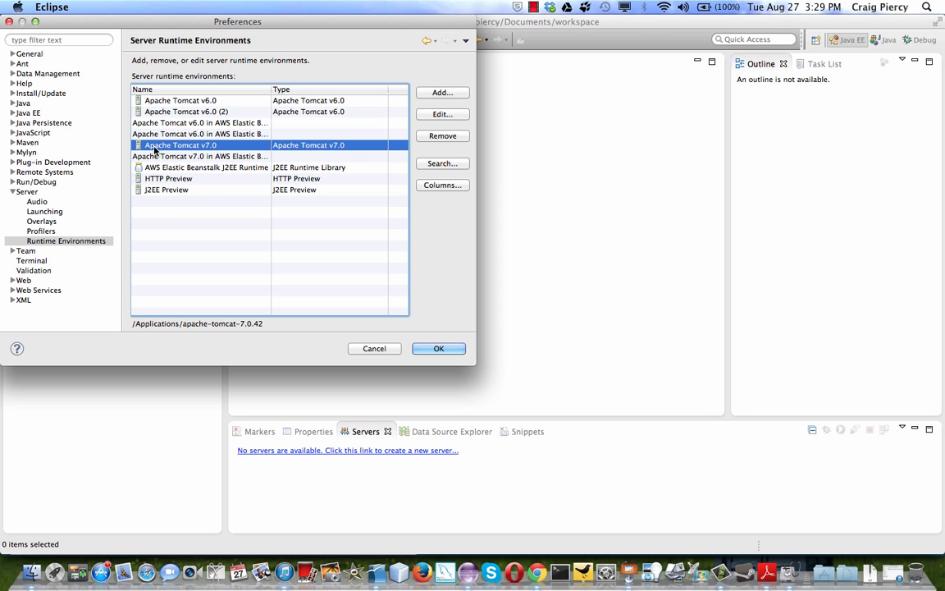
{"action": "left_click", "coordinate": [439, 349]}
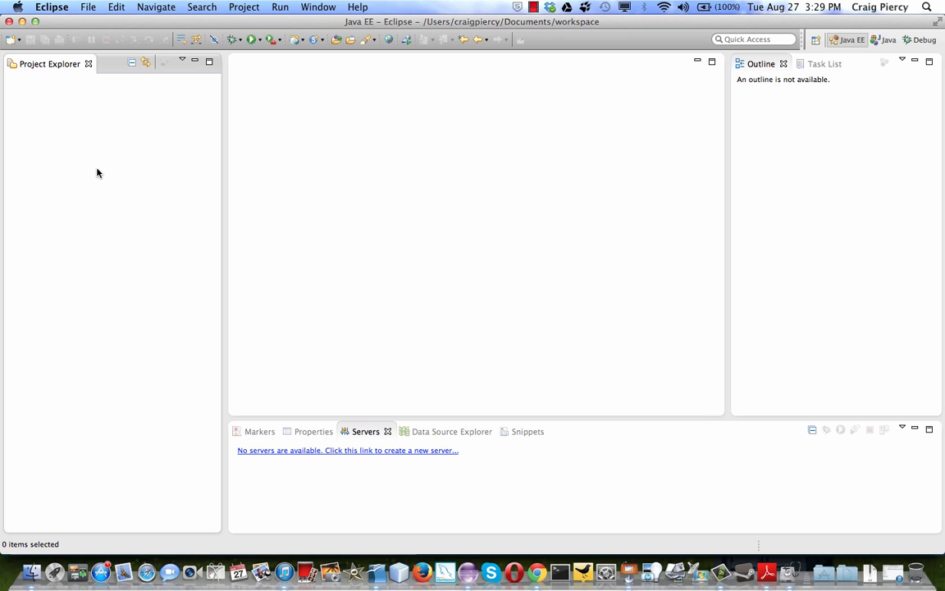
- Start a new Dynamic Web Project and name it TomcatTest
{"action": "left_click", "coordinate": [96, 10]}
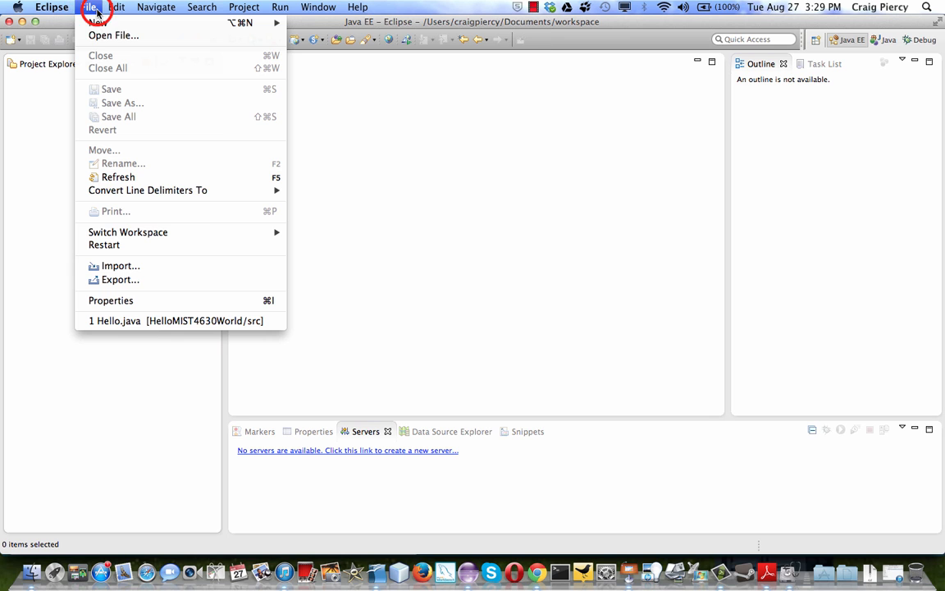
{"action": "mouse_move", "coordinate": [101, 27]}
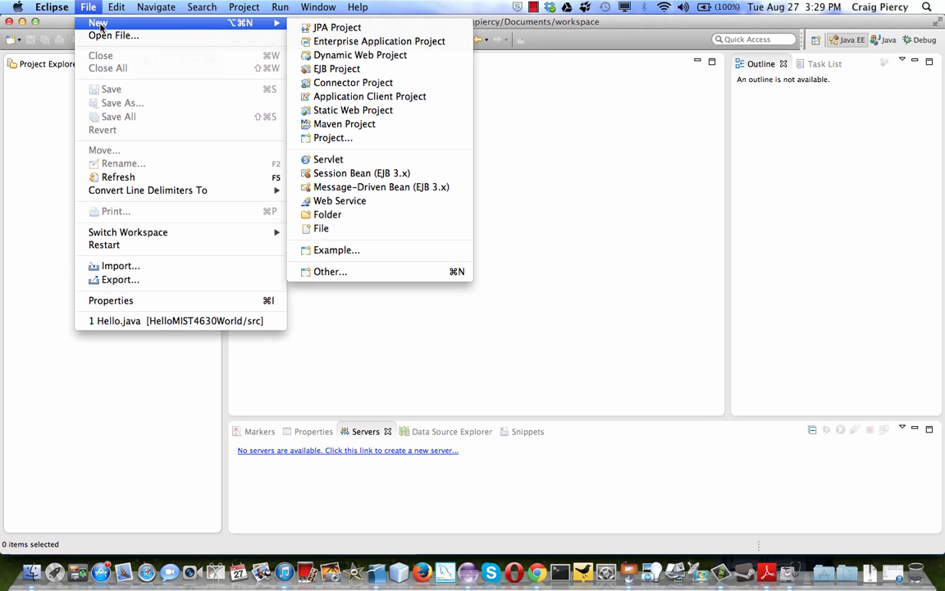
{"action": "left_click", "coordinate": [324, 54]}
{"action": "type", "text": "Tom"}
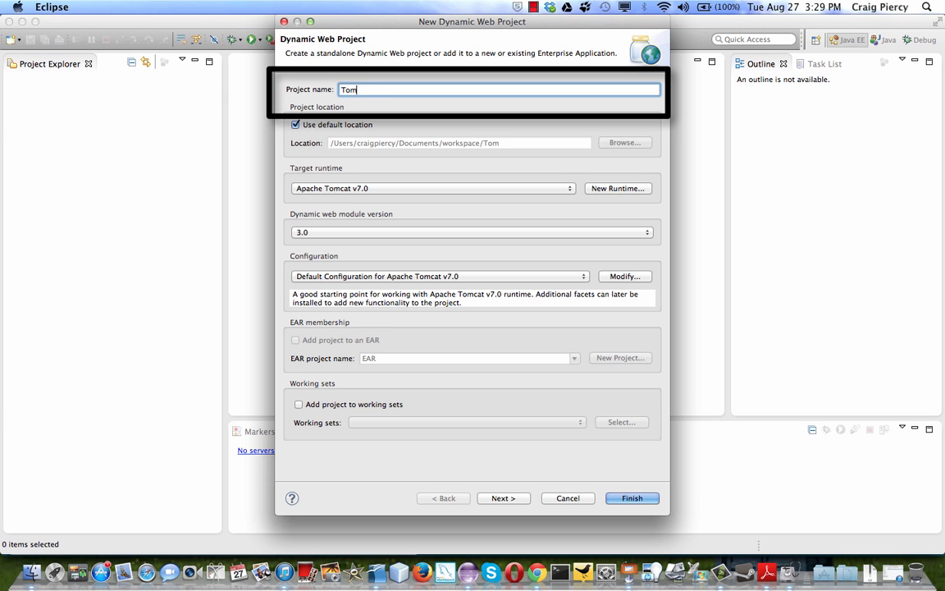
{"action": "type", "text": "catTest"}
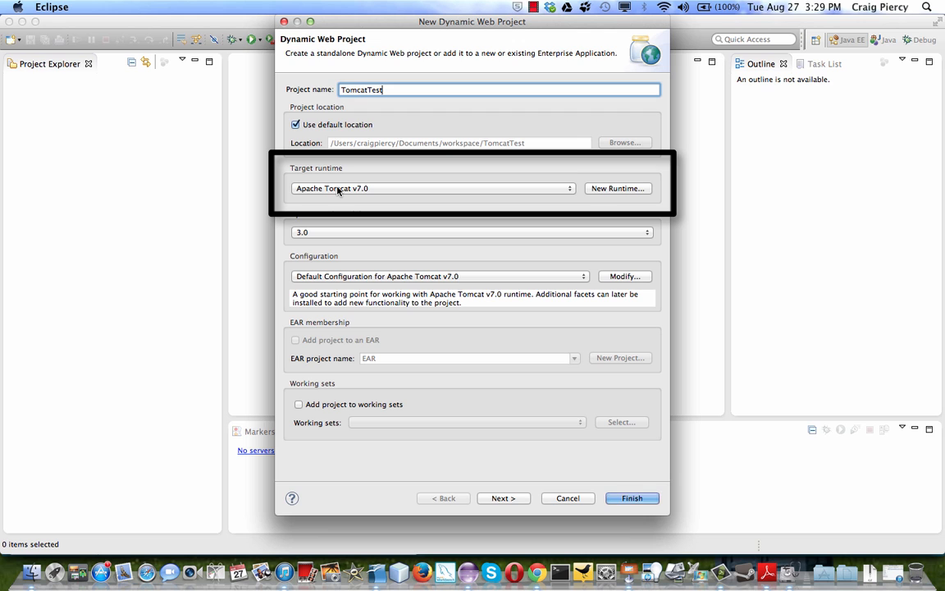
- Keep Apache Tomcat v7.0 as the target runtime and create the project with the default Java source folder settings
{"action": "left_click", "coordinate": [565, 188]}
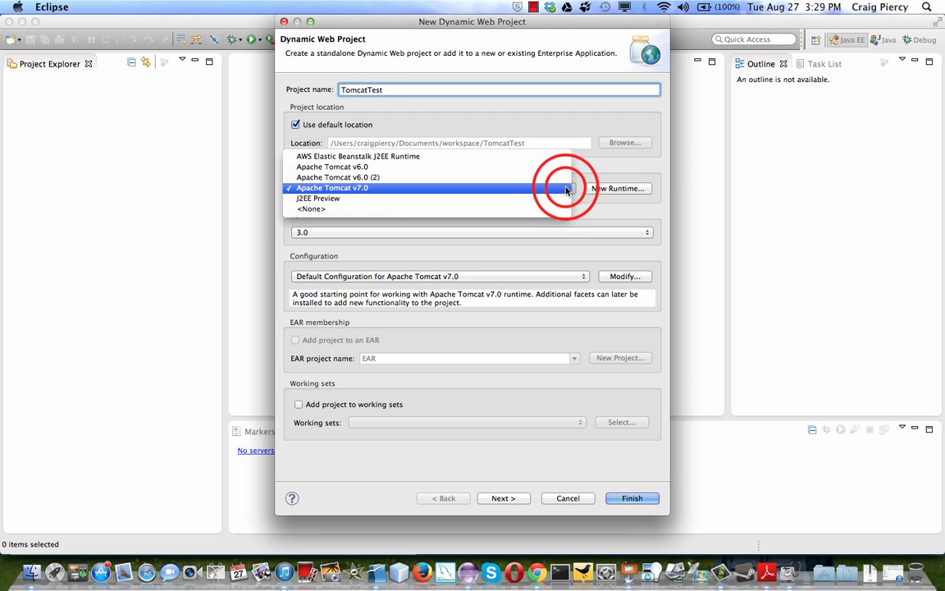
{"action": "left_click", "coordinate": [566, 188]}
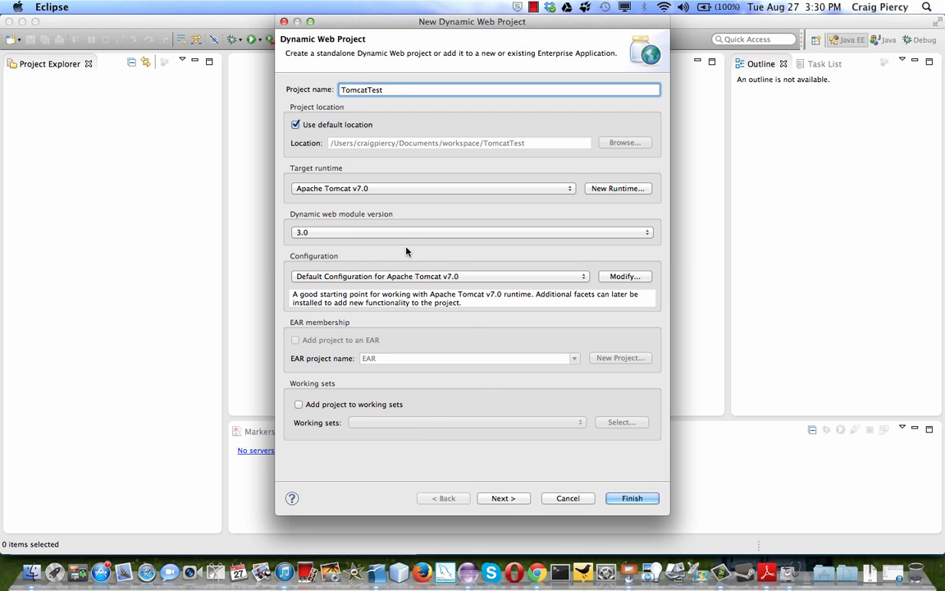
{"action": "left_click", "coordinate": [500, 498]}
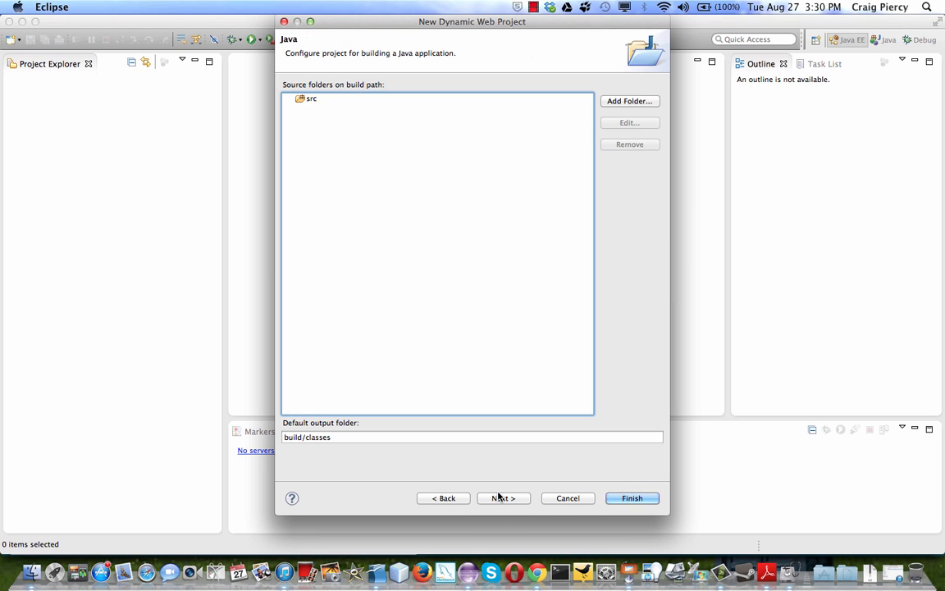
{"action": "left_click", "coordinate": [642, 500]}
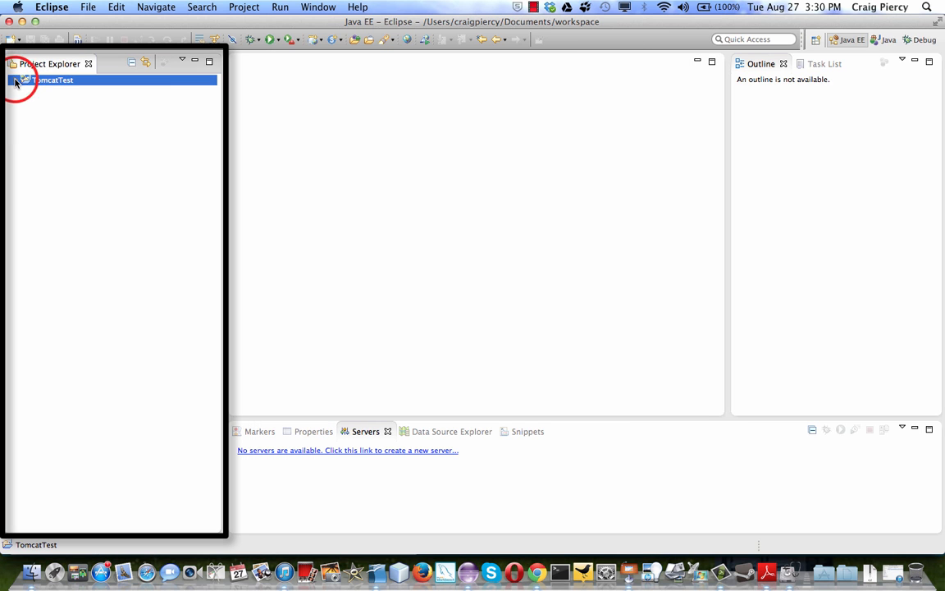
- Create a JSP file named index.jsp in the TomcatTest project's WebContent folder, using the New JSP File (html) template
{"action": "left_click", "coordinate": [16, 80]}
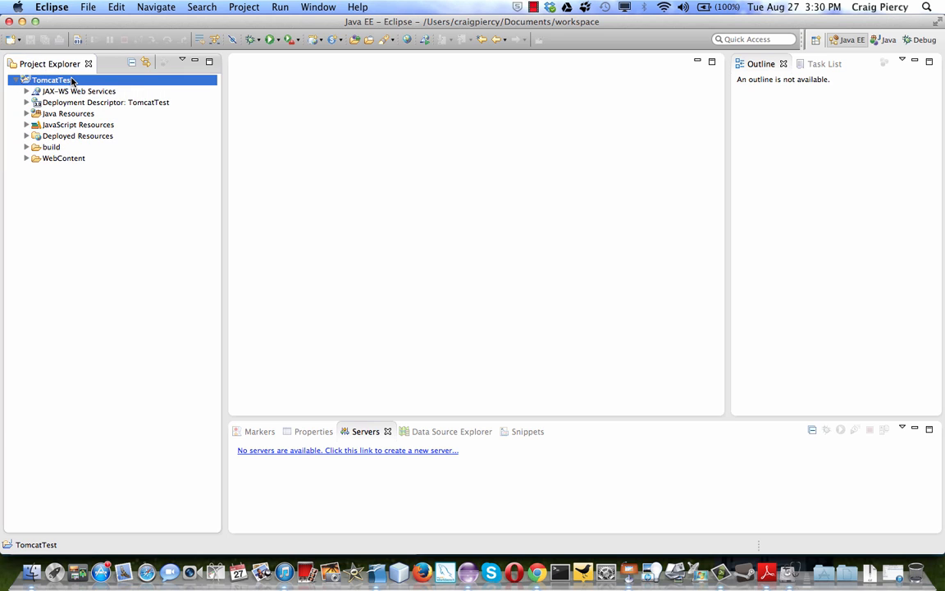
{"action": "left_click", "coordinate": [52, 158]}
{"action": "right_click", "coordinate": [53, 160]}
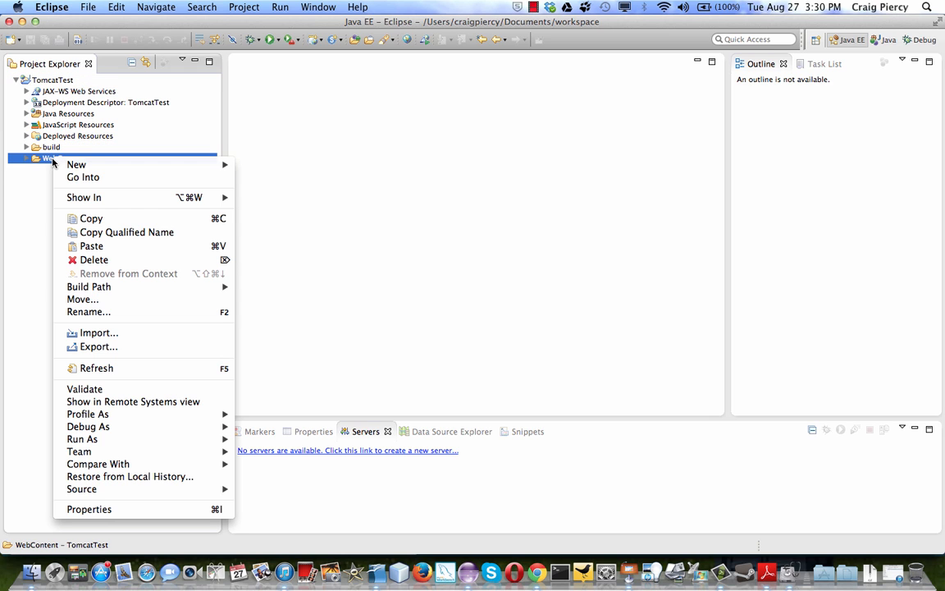
{"action": "mouse_move", "coordinate": [67, 166]}
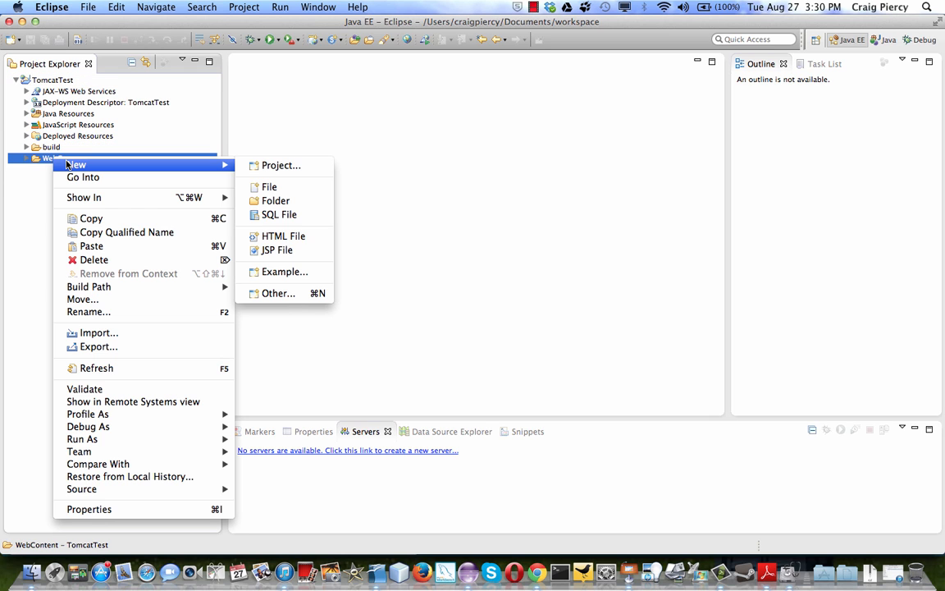
{"action": "left_click", "coordinate": [277, 249]}
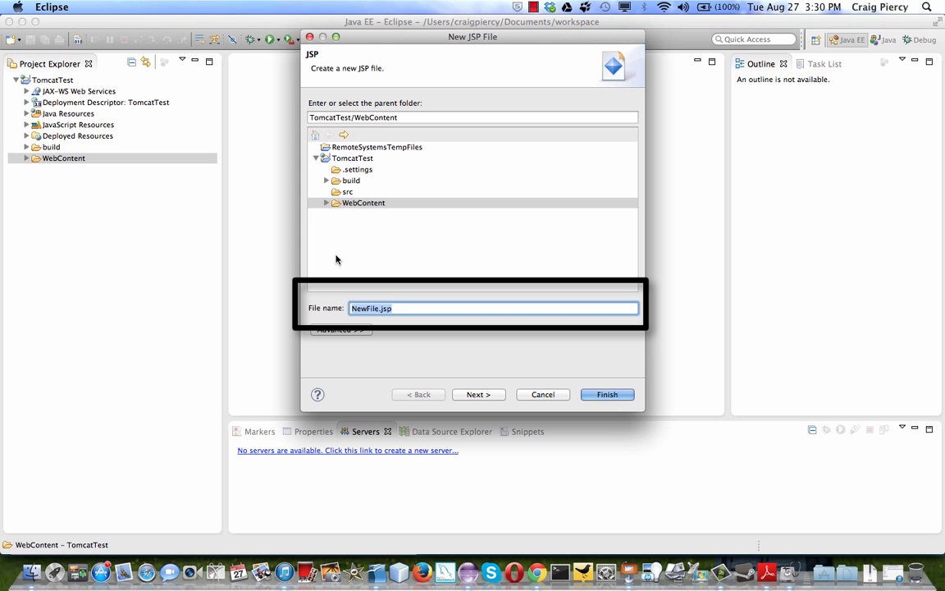
{"action": "key", "text": "BackSpace"}
{"action": "type", "text": "index.jsp"}
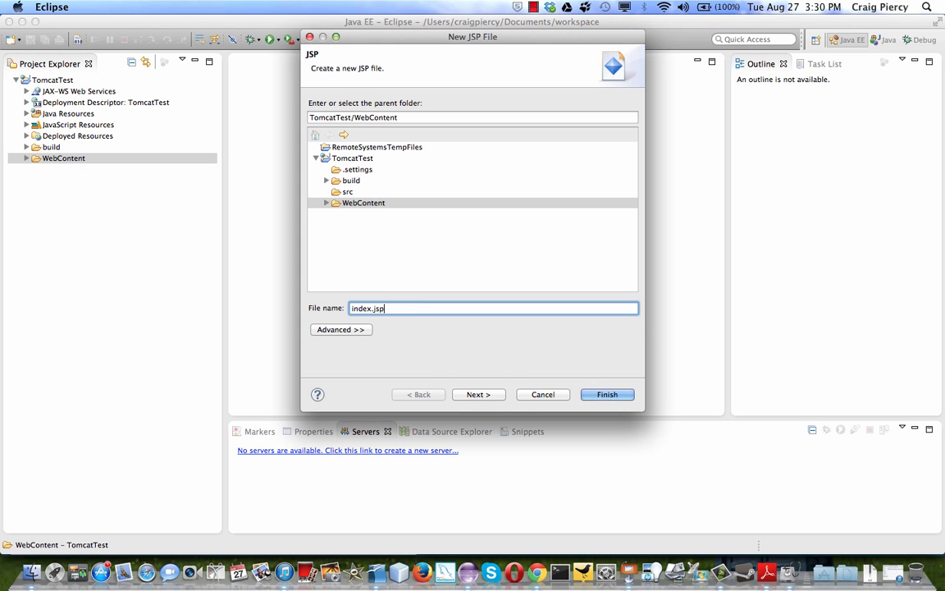
{"action": "left_click", "coordinate": [482, 394]}
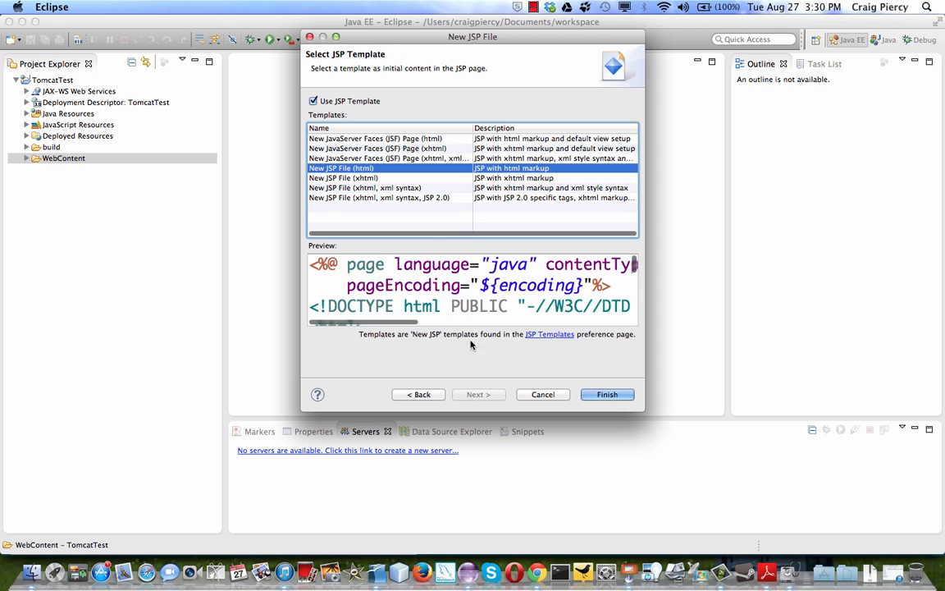
{"action": "left_click", "coordinate": [608, 395]}
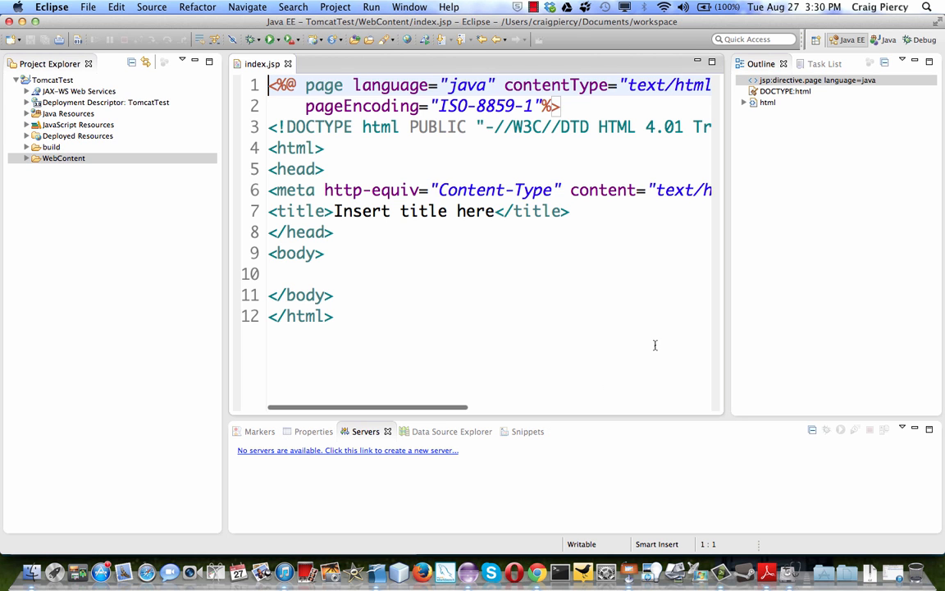
- Maximize the index.jsp editor and replace the placeholder page title with "Tomcat Test"
{"action": "double_click", "coordinate": [263, 65]}
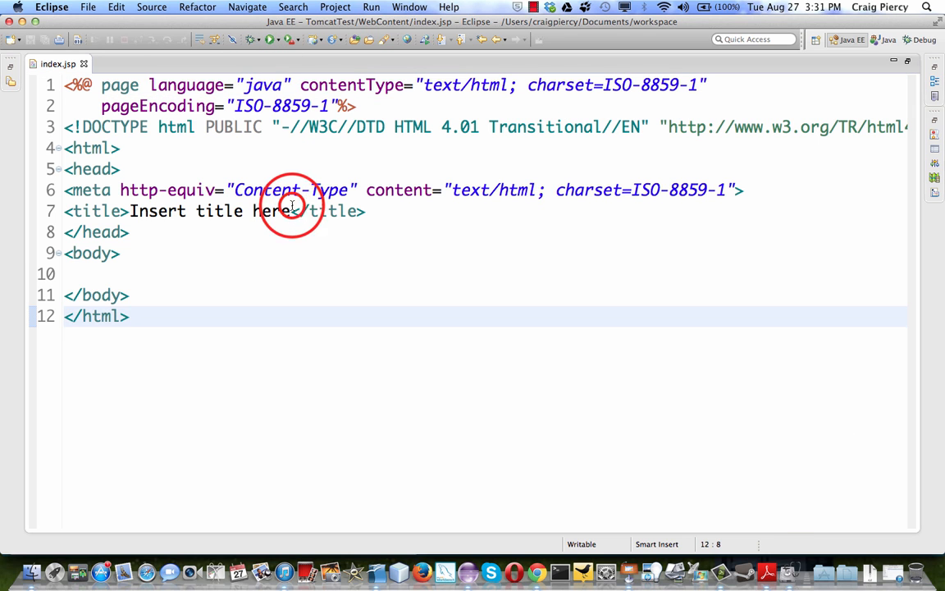
{"action": "left_click", "coordinate": [292, 209]}
{"action": "left_click_drag", "start_coordinate": [293, 210], "coordinate": [129, 211]}
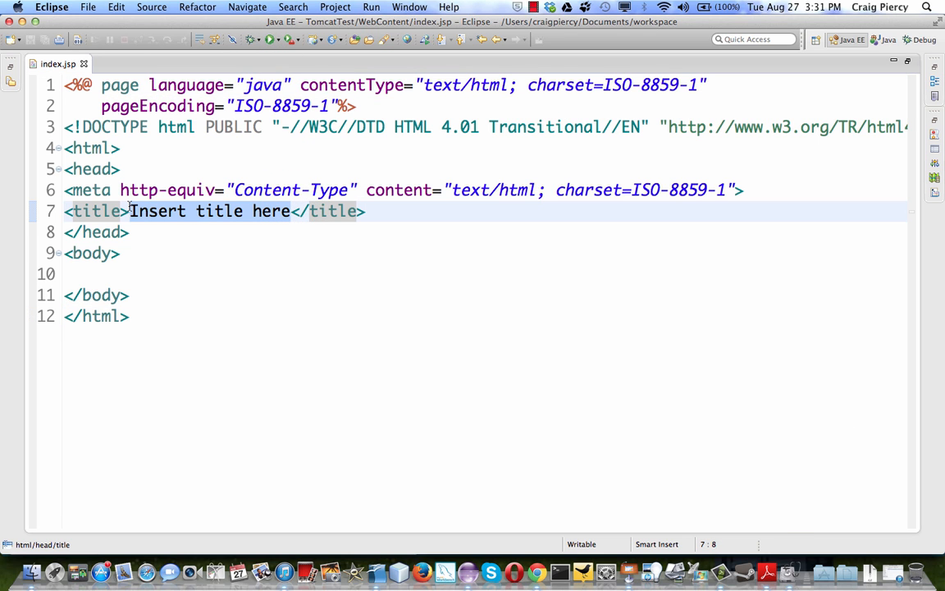
{"action": "type", "text": "Tomcat Te"}
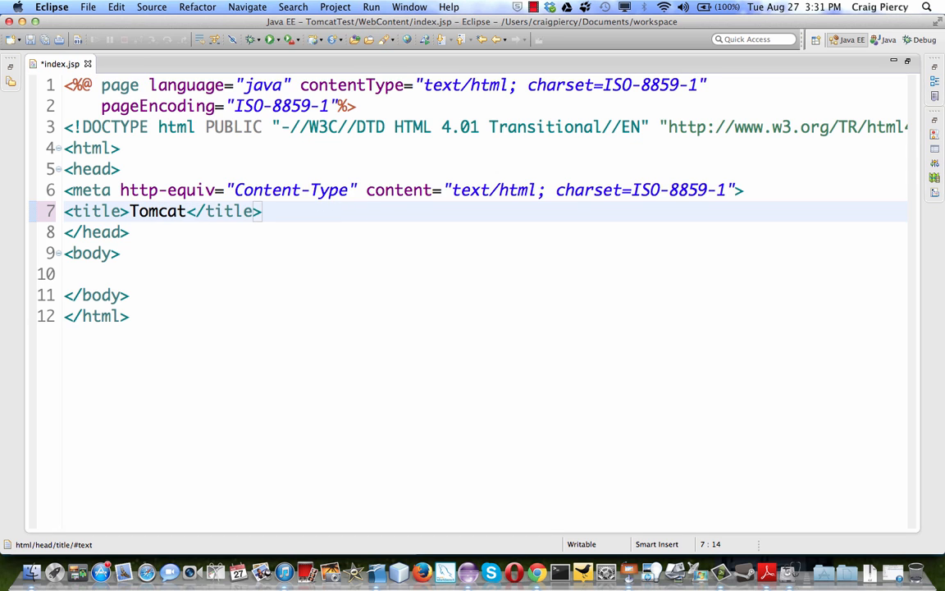
{"action": "type", "text": "st"}
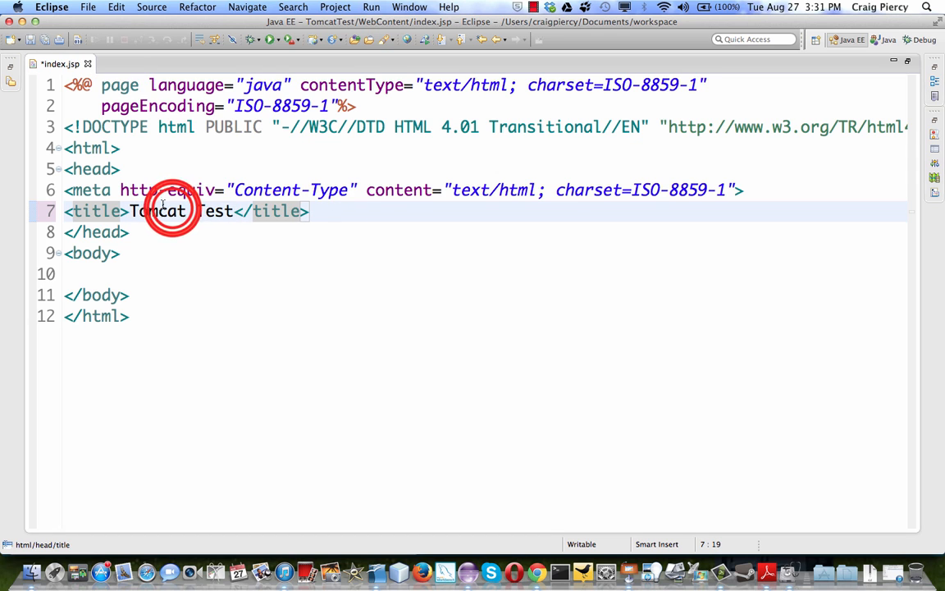
- Copy the title line into the body of index.jsp and change its opening and closing tags to h1
{"action": "triple_click", "coordinate": [173, 211]}
{"action": "key", "text": "ctrl+c"}
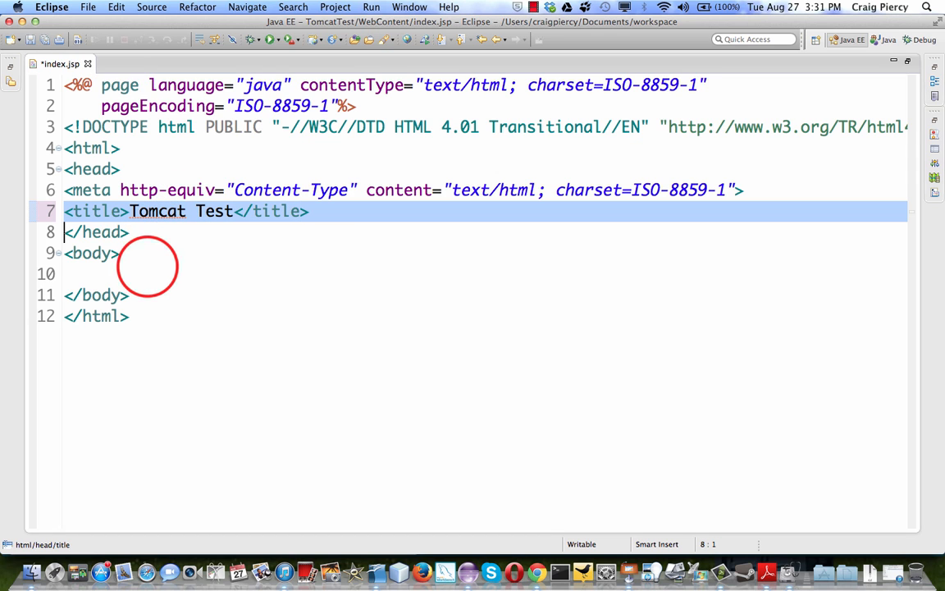
{"action": "left_click", "coordinate": [147, 271]}
{"action": "key", "text": "ctrl+v"}
{"action": "double_click", "coordinate": [104, 274]}
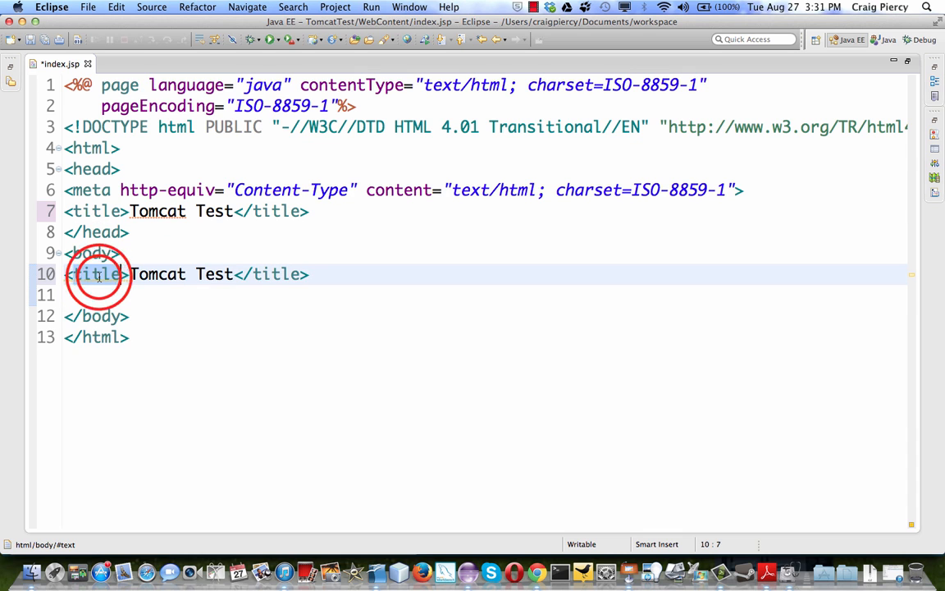
{"action": "type", "text": "h1"}
{"action": "double_click", "coordinate": [240, 274]}
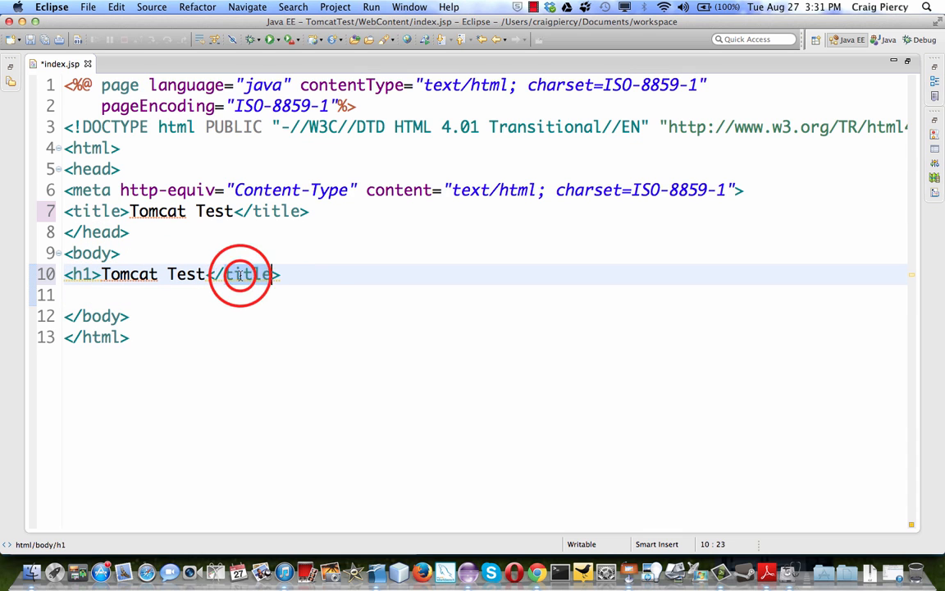
{"action": "type", "text": "h1"}
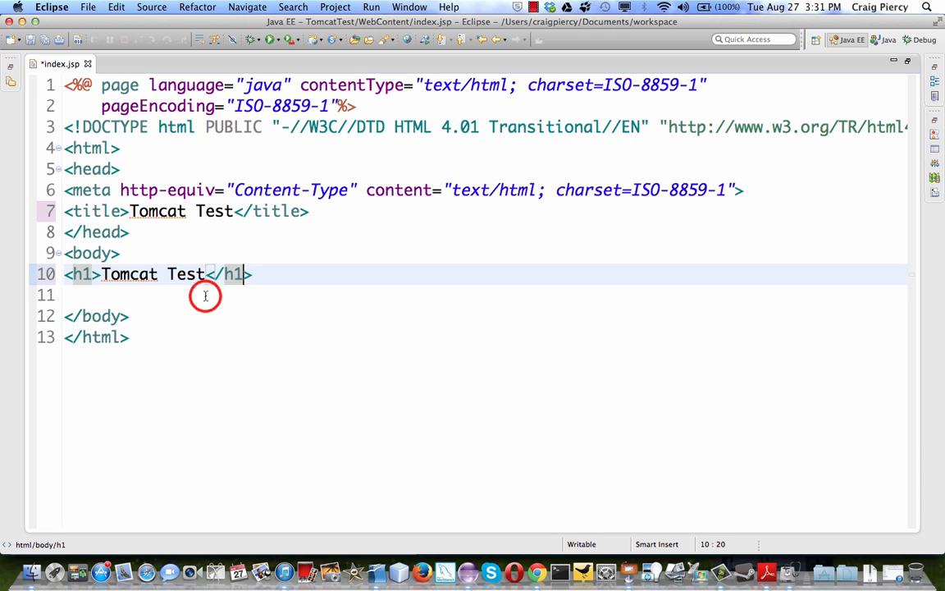
- Add the line <p>It Works!</p> below the h1 heading and save index.jsp
{"action": "left_click", "coordinate": [205, 295]}
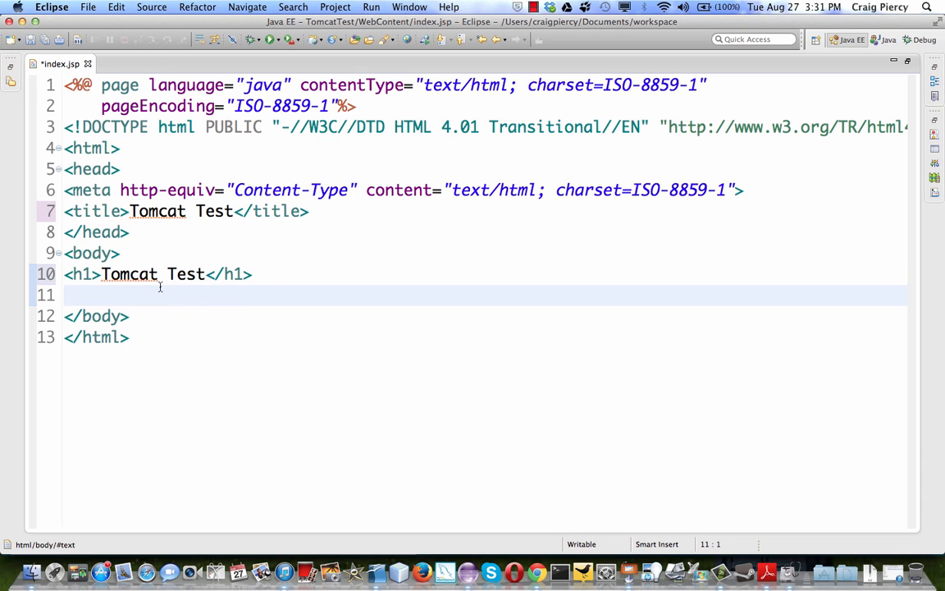
{"action": "type", "text": "<p"}
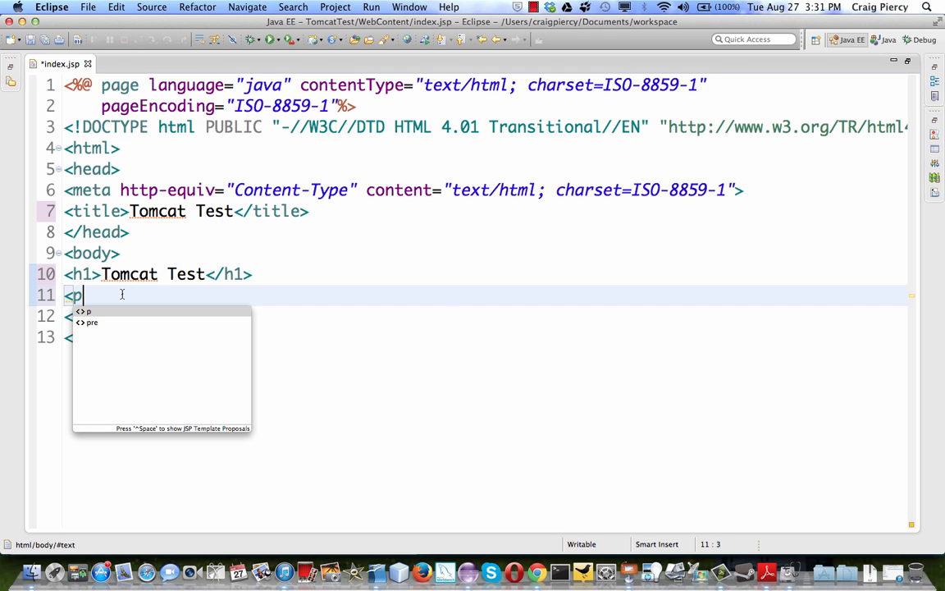
{"action": "type", "text": ">It Works!"}
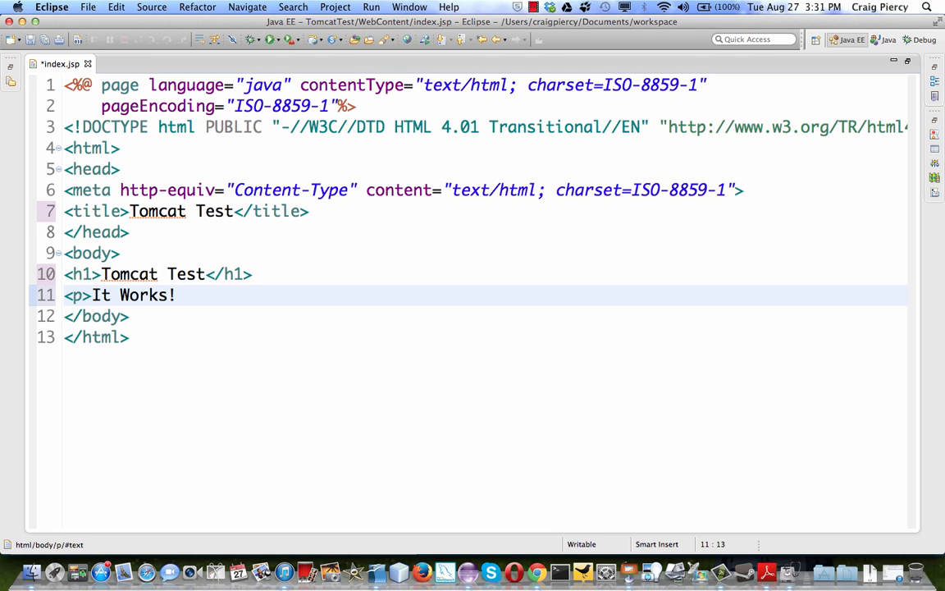
{"action": "type", "text": "/p>"}
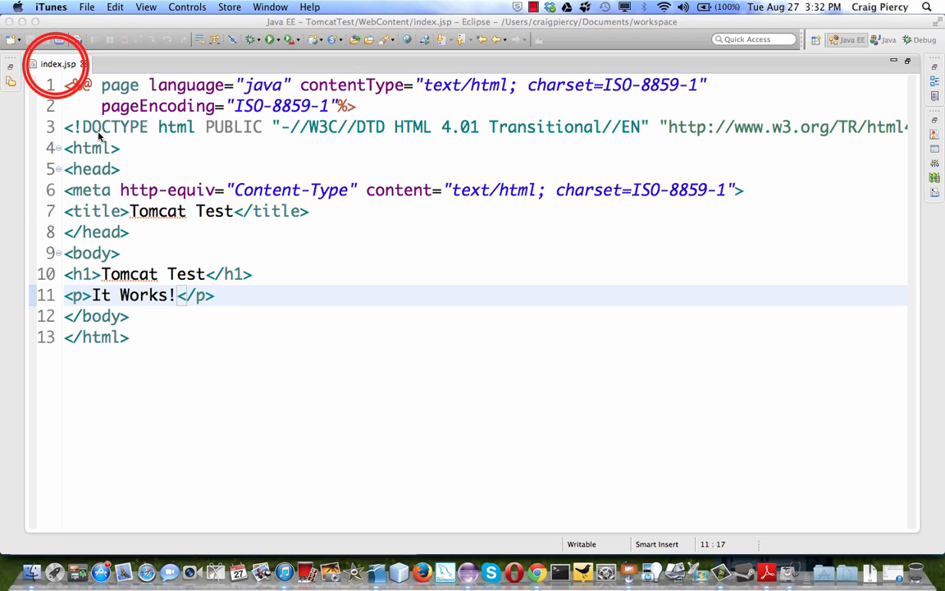
- Restore the editor to its normal size and start running the TomcatTest project on a server
{"action": "double_click", "coordinate": [57, 68]}
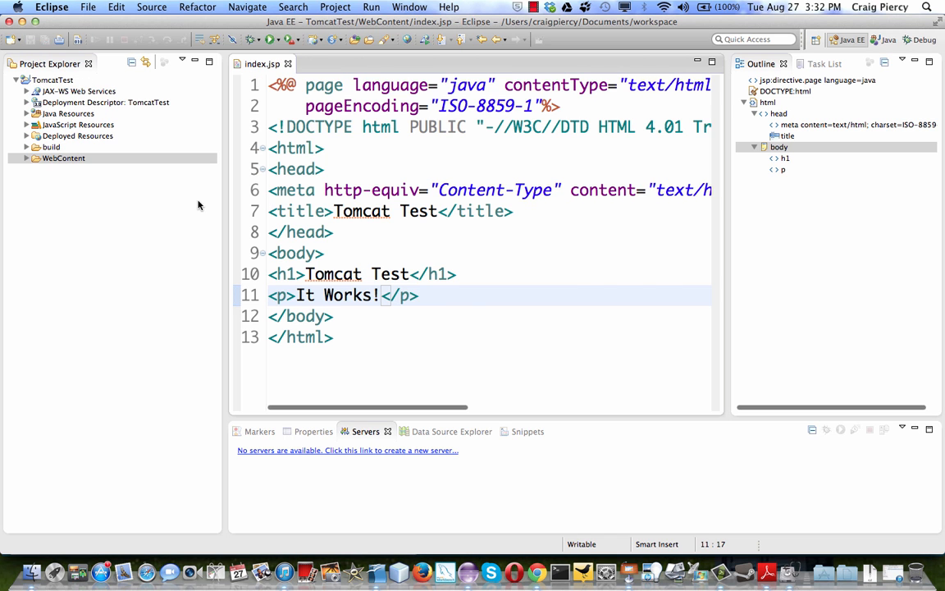
{"action": "left_click", "coordinate": [56, 81]}
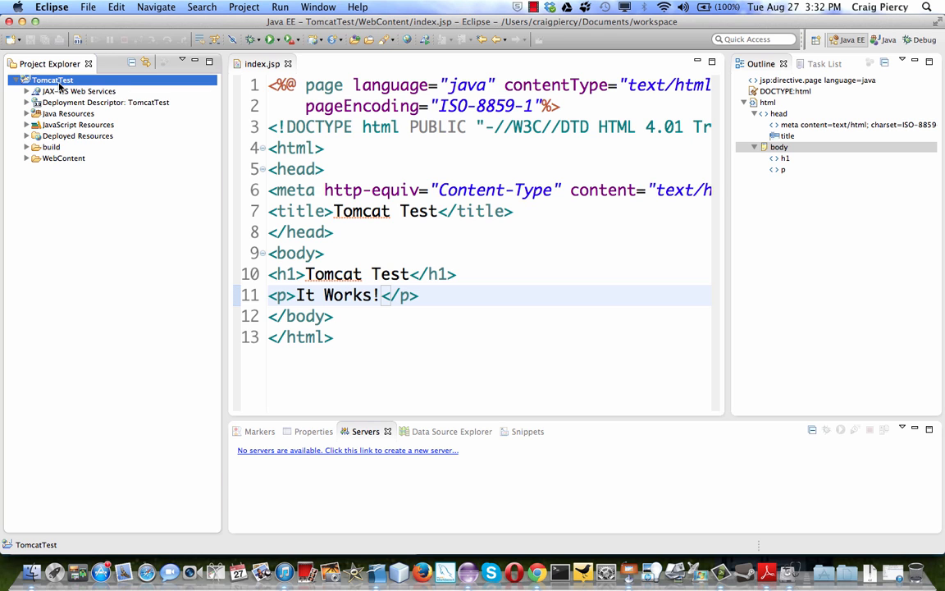
{"action": "right_click", "coordinate": [59, 84]}
{"action": "mouse_move", "coordinate": [158, 387]}
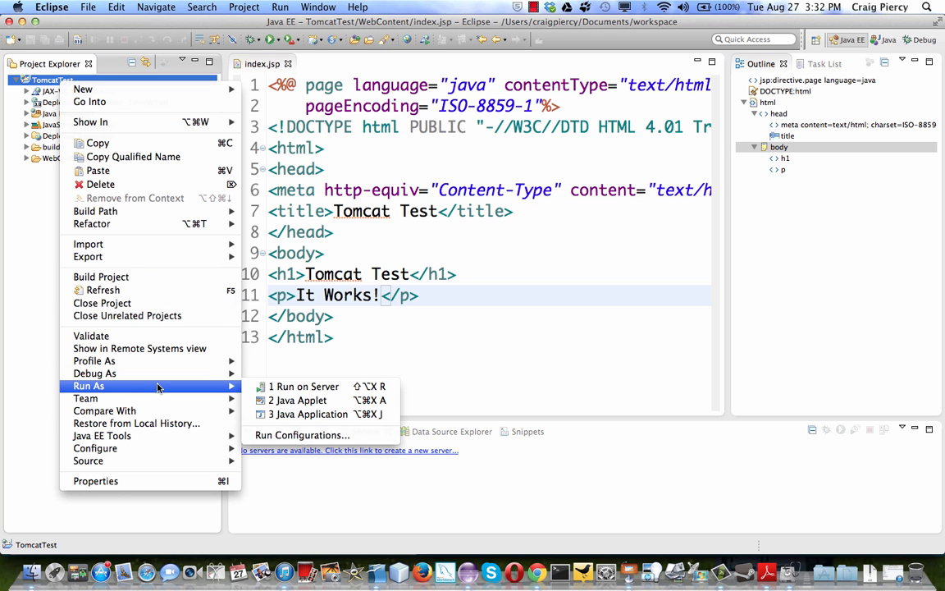
{"action": "left_click", "coordinate": [300, 386]}
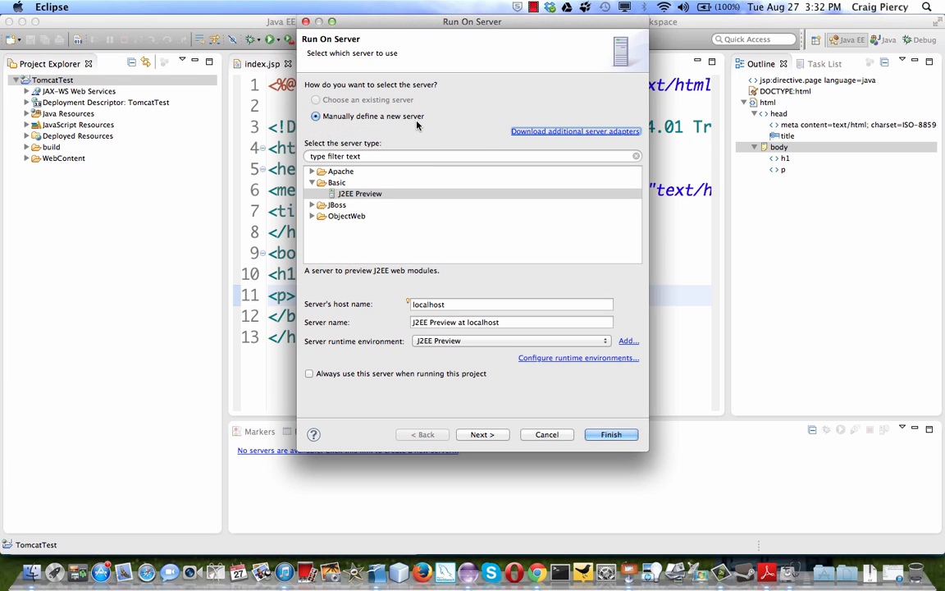
- Define a new Tomcat v7.0 Server, set it to always be used for this project, and finish with TomcatTest as the configured resource
{"action": "left_click", "coordinate": [311, 171]}
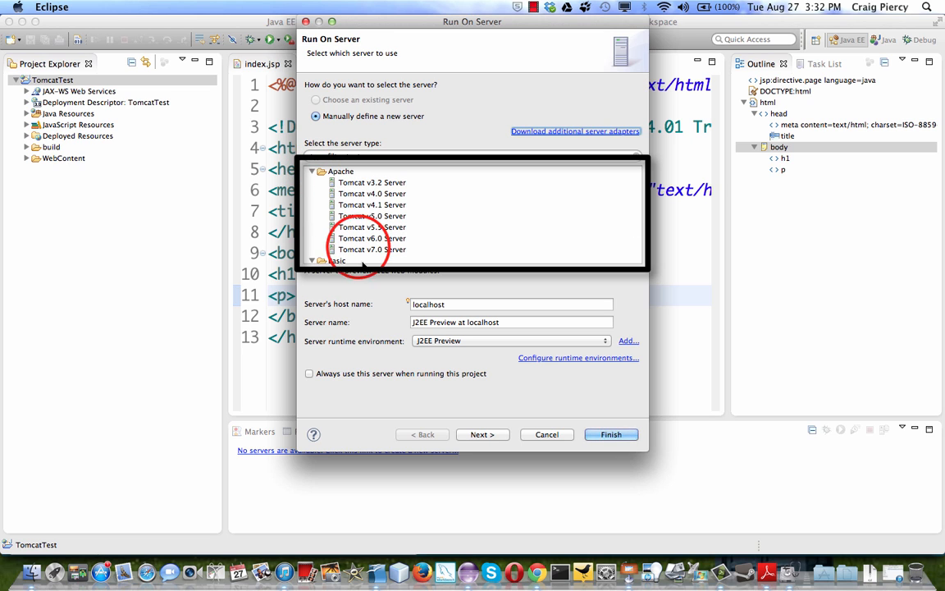
{"action": "left_click", "coordinate": [318, 249]}
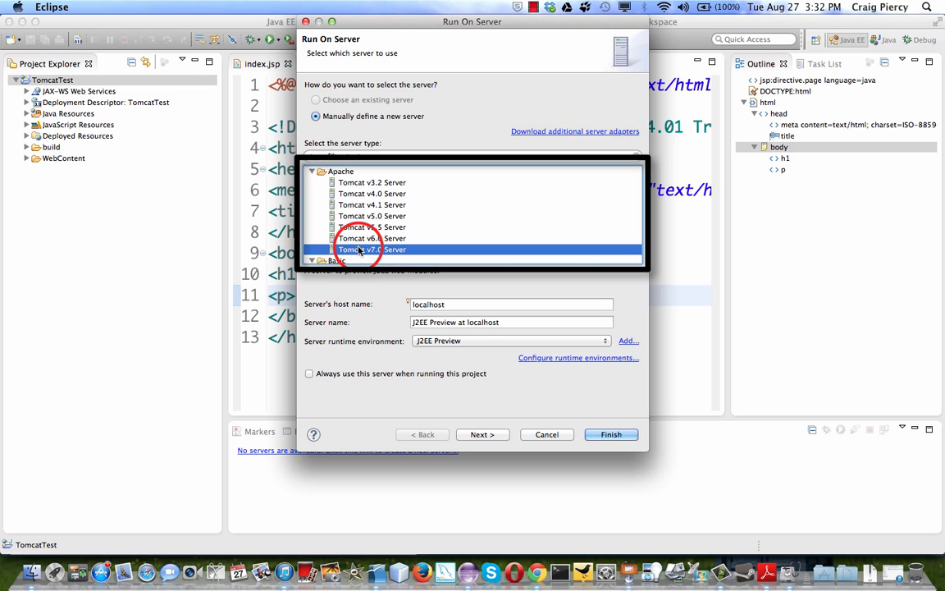
{"action": "left_click", "coordinate": [309, 374]}
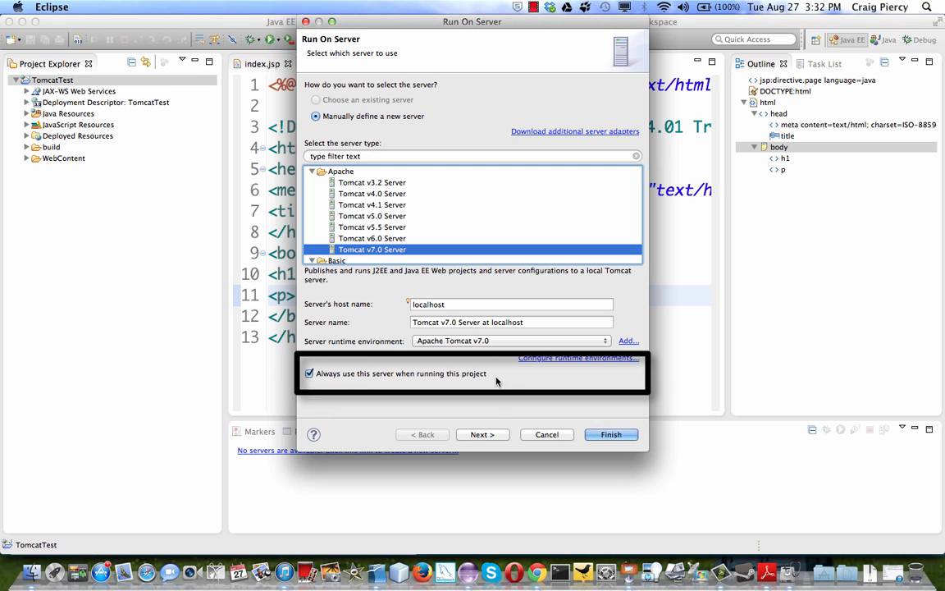
{"action": "left_click", "coordinate": [483, 434]}
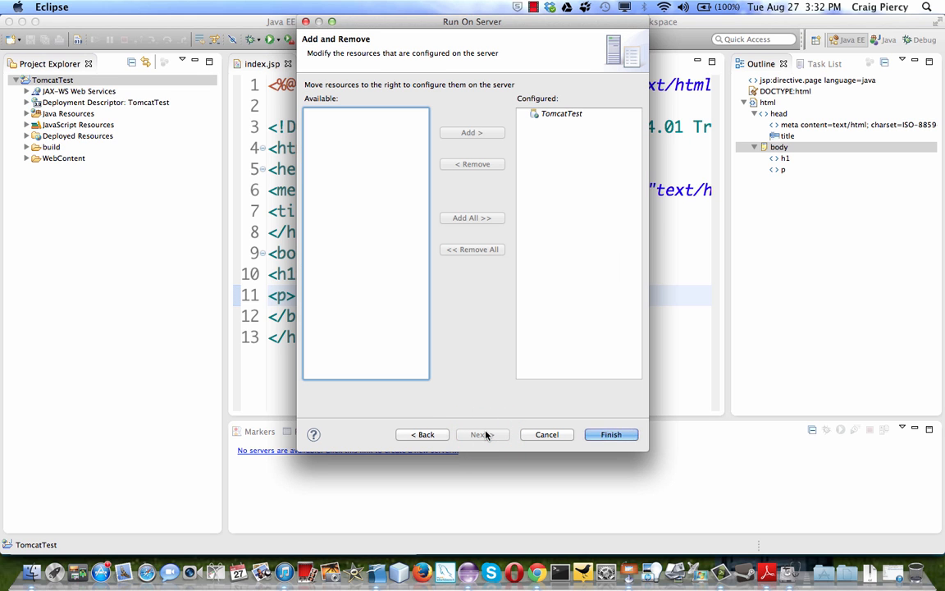
{"action": "left_click", "coordinate": [611, 434]}
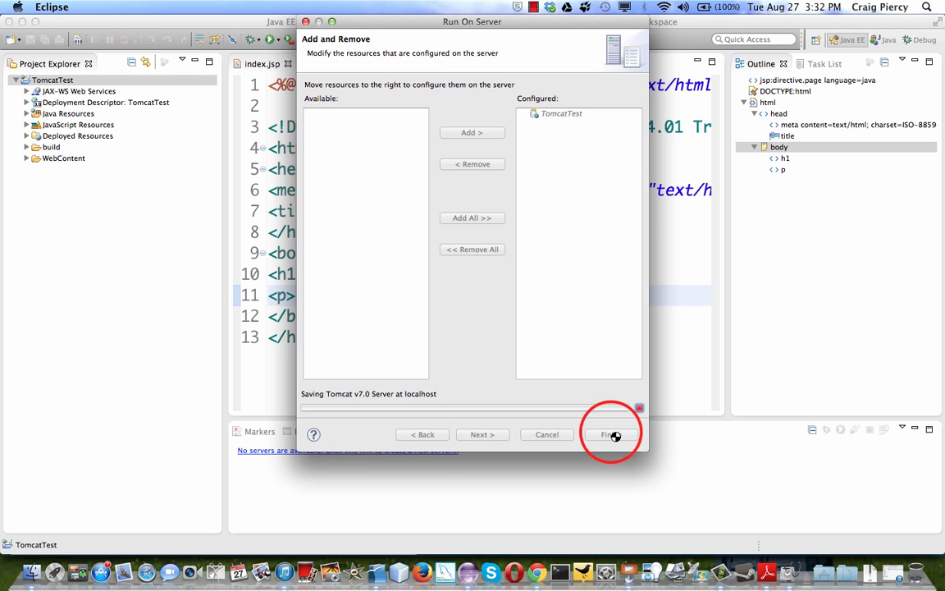